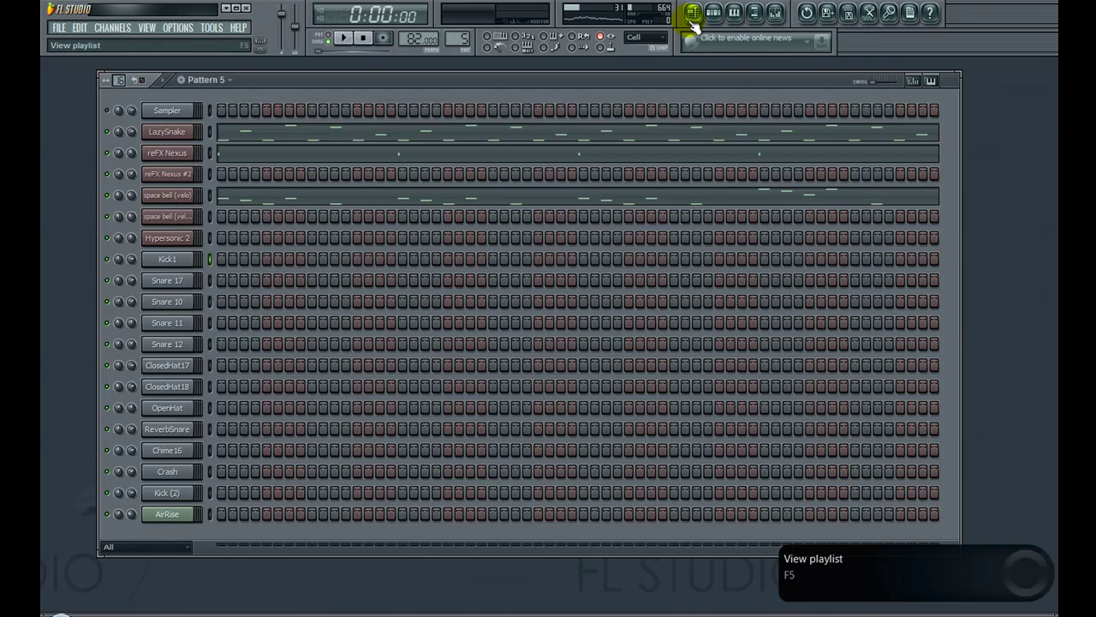
# Bring up the Playlist arrangement, collapsing the TransitionEffects folder and closing the Browser.
pyautogui.click(692, 13)
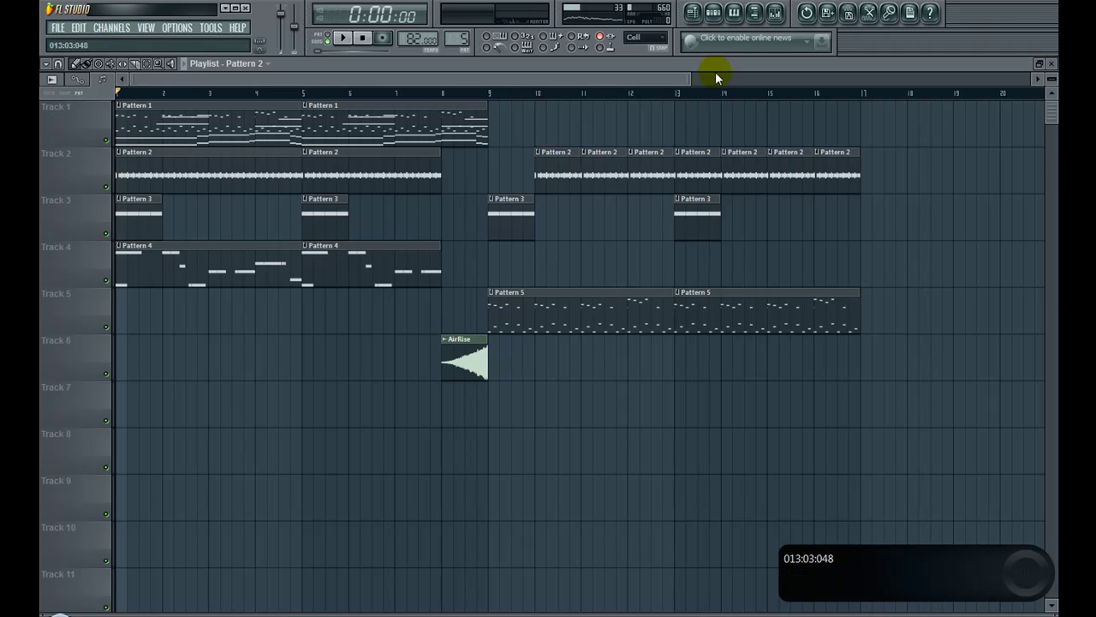
pyautogui.click(750, 13)
pyautogui.click(146, 318)
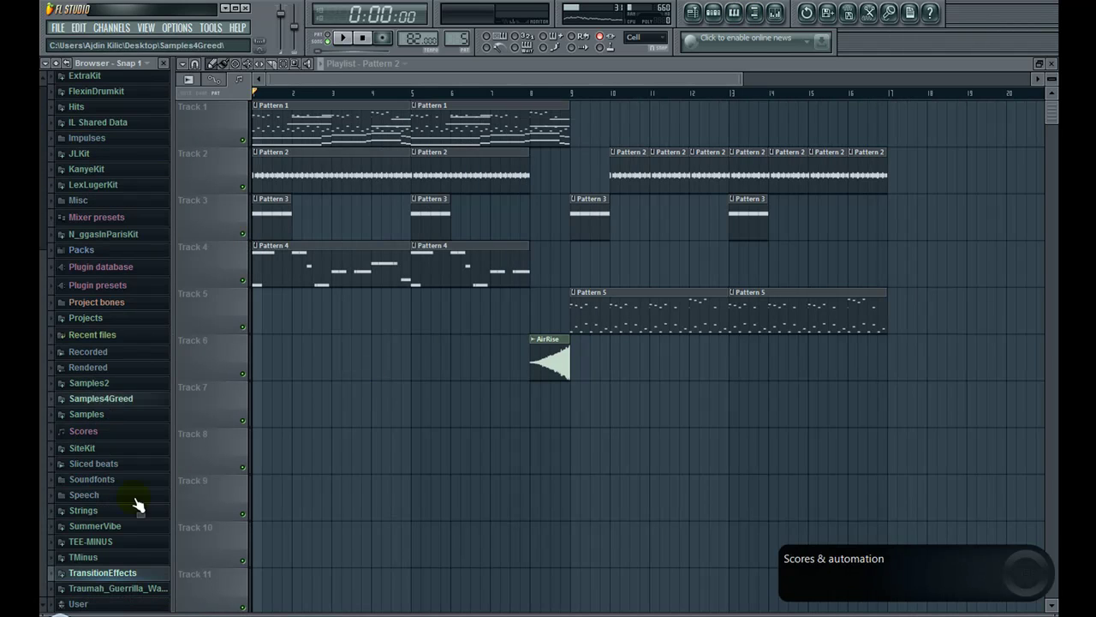
pyautogui.click(163, 63)
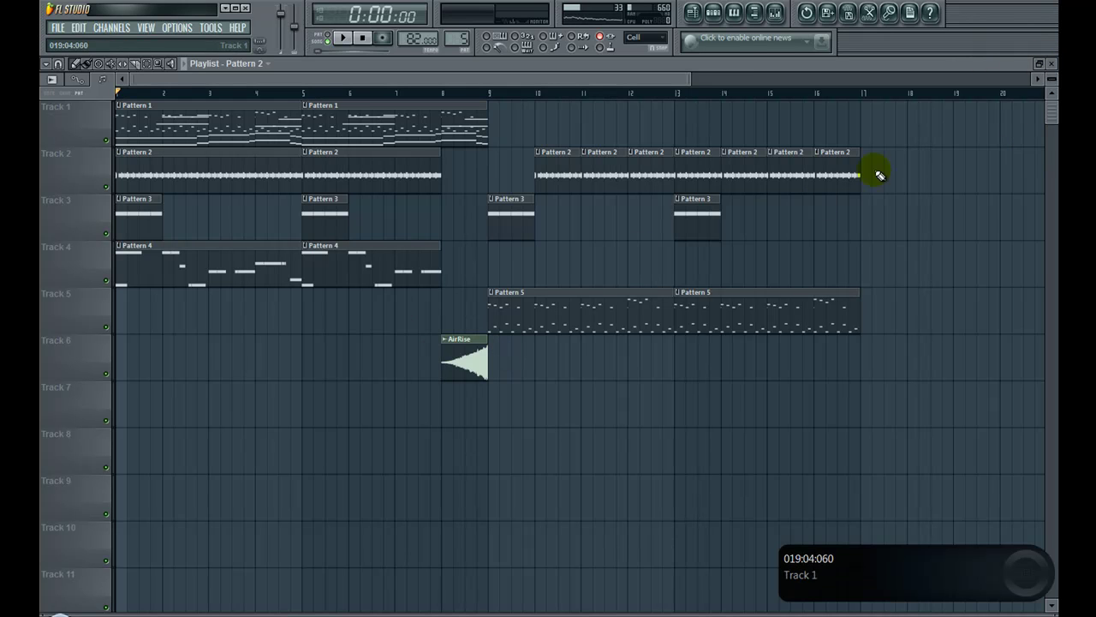
pyautogui.click(1051, 64)
pyautogui.click(166, 514)
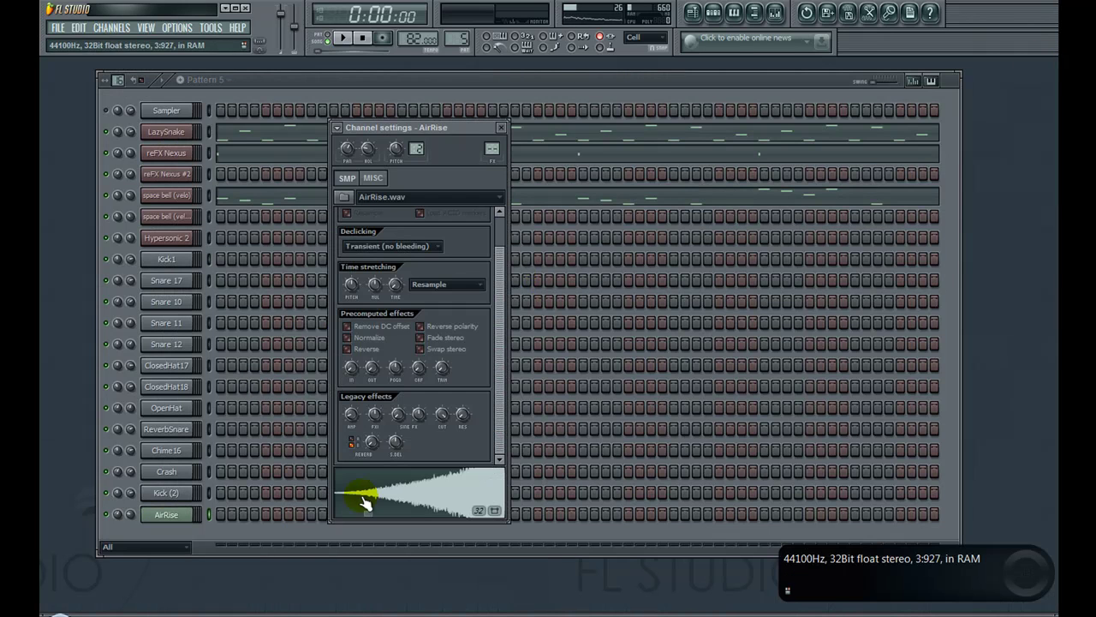
pyautogui.click(501, 127)
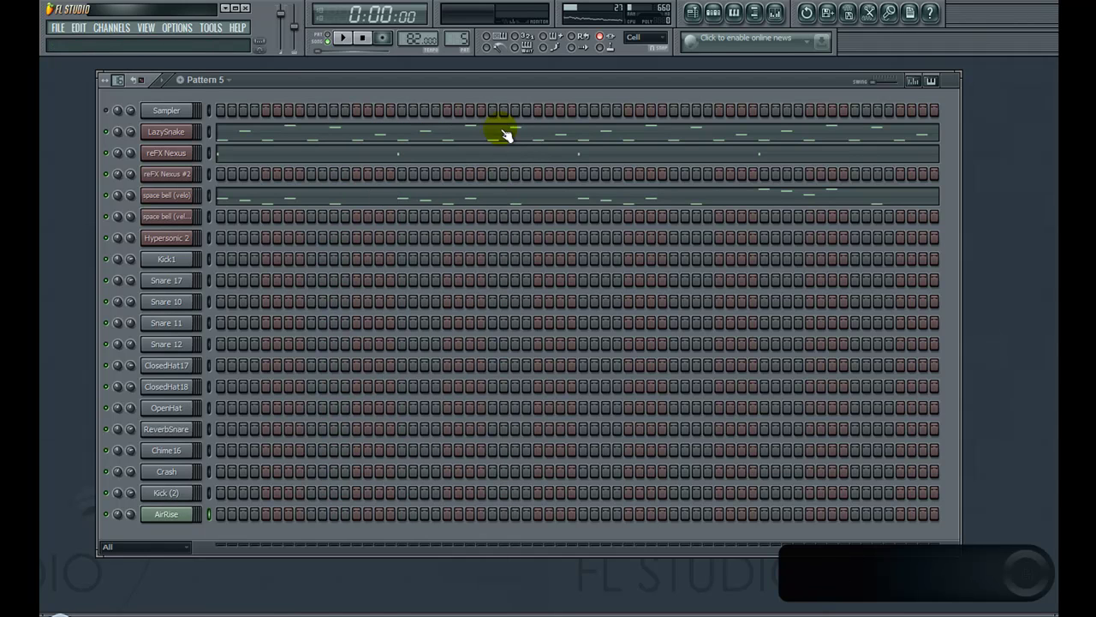
pyautogui.click(693, 12)
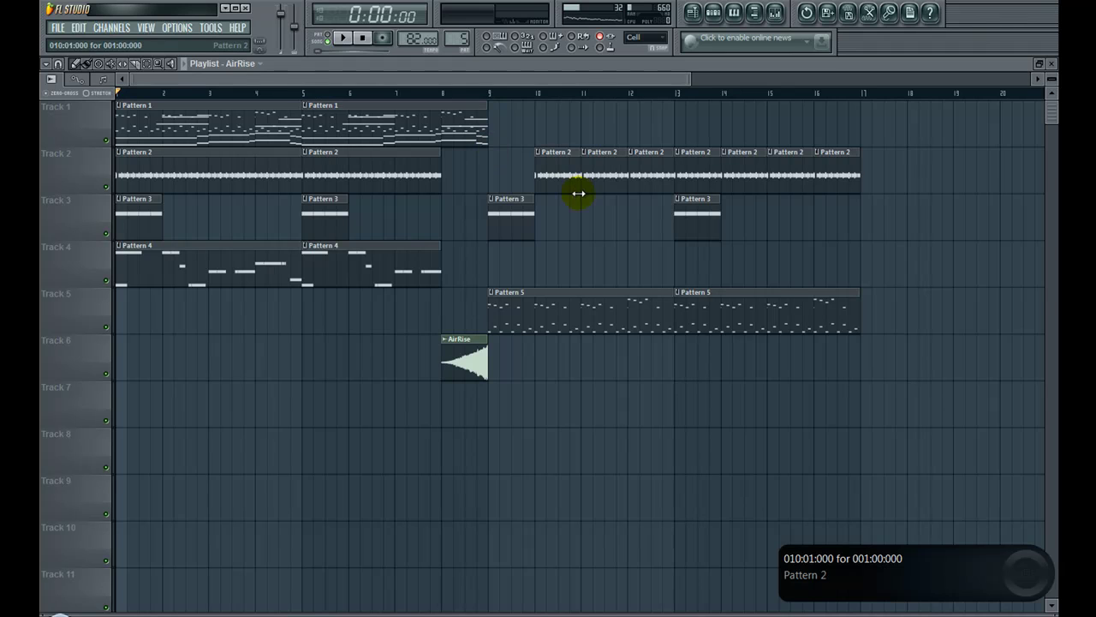
pyautogui.click(508, 229)
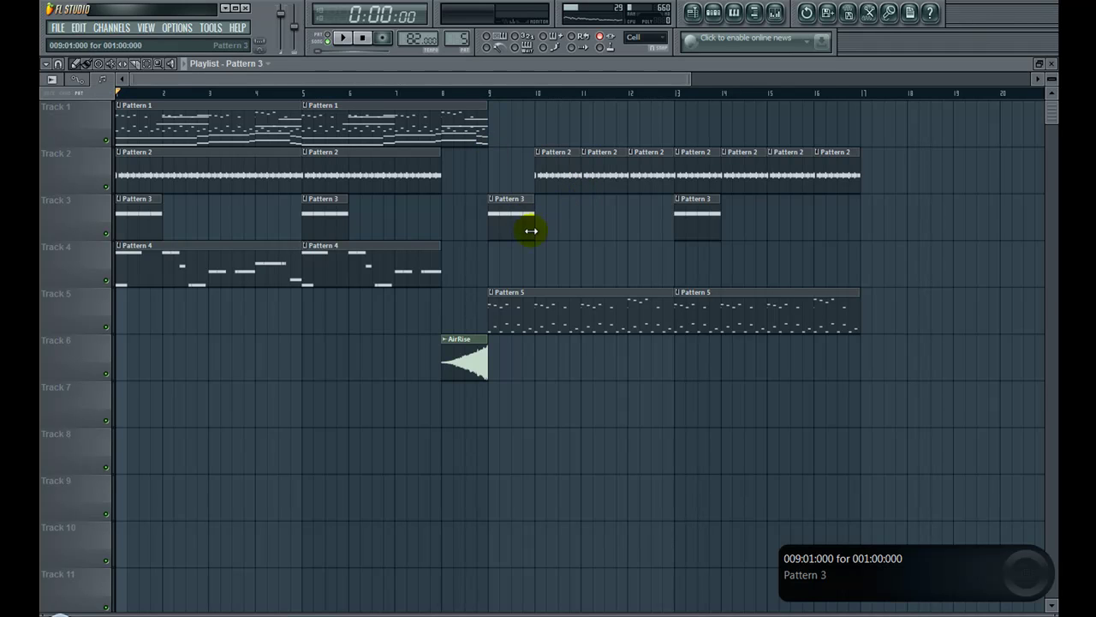
pyautogui.click(516, 308)
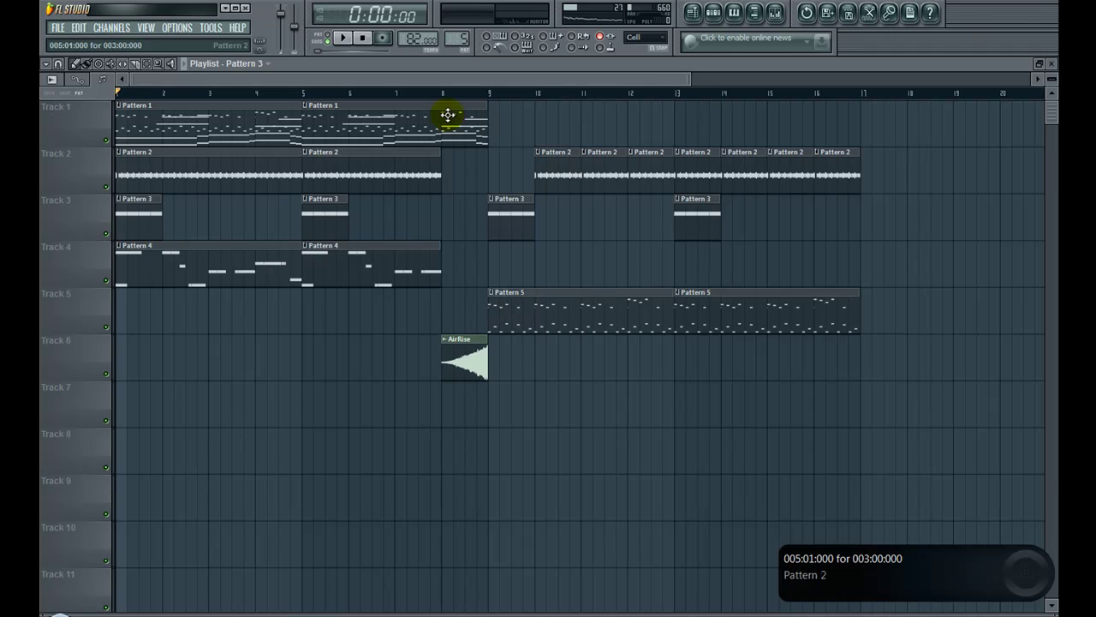
pyautogui.click(1050, 64)
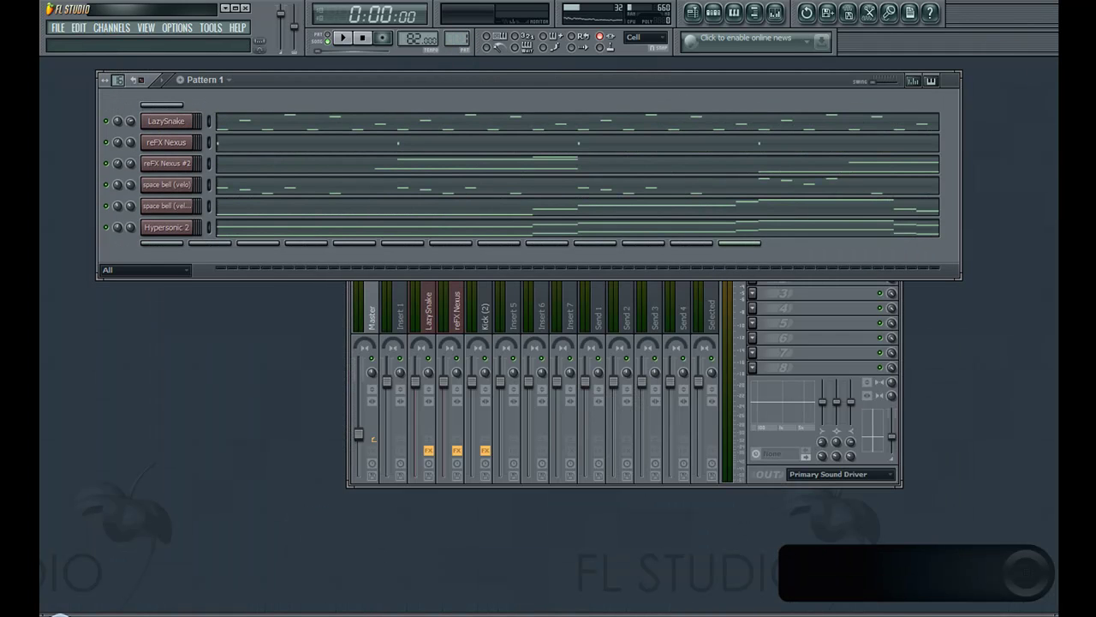
pyautogui.click(210, 121)
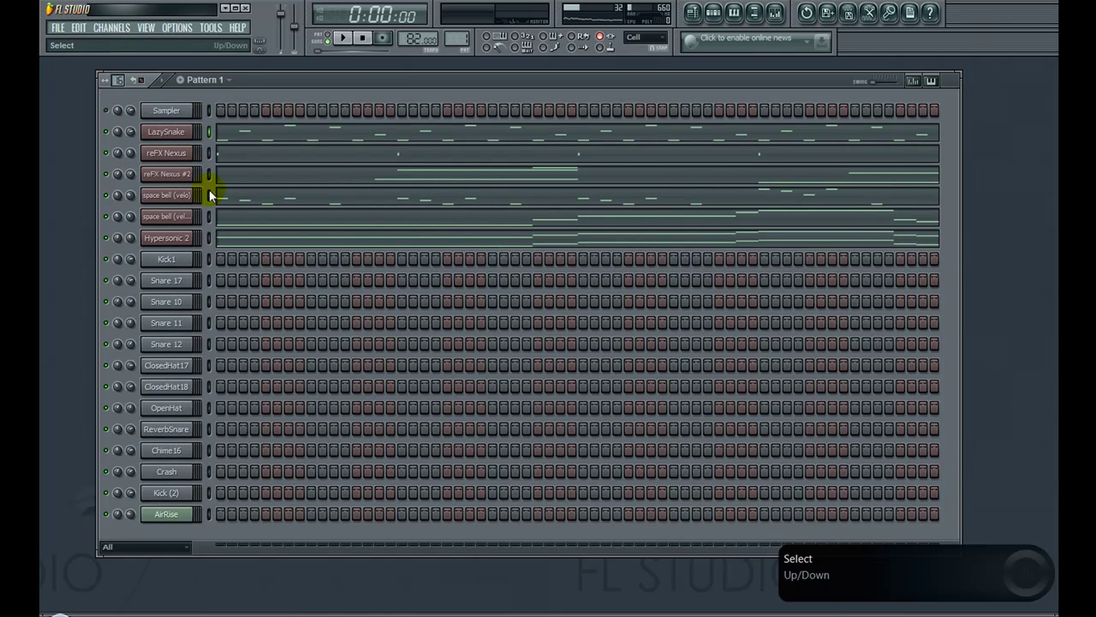
pyautogui.click(207, 197)
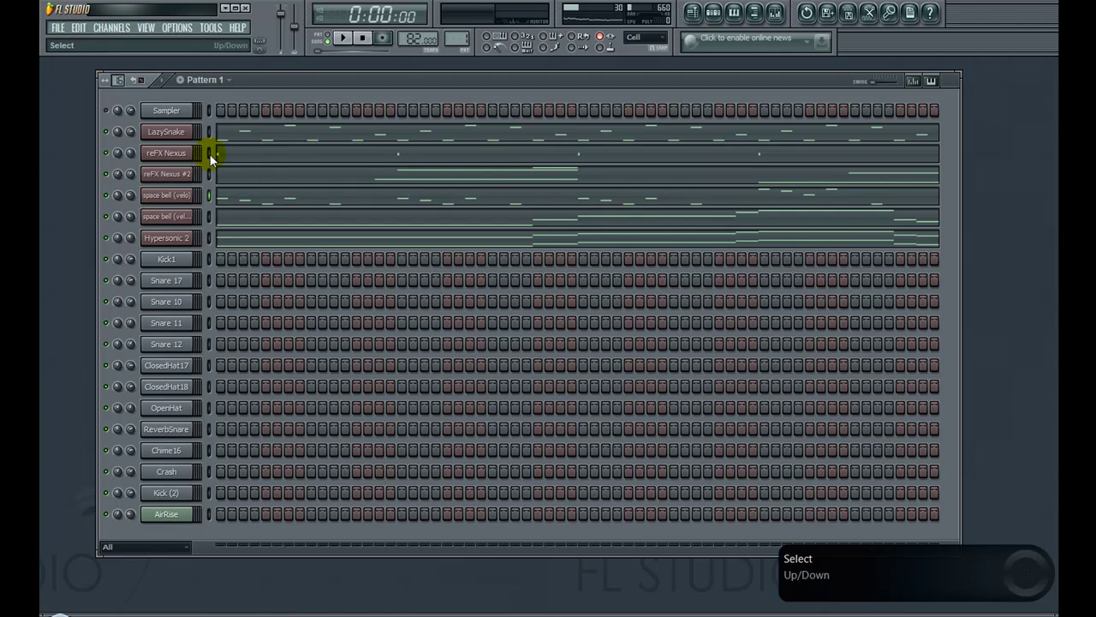
pyautogui.click(693, 13)
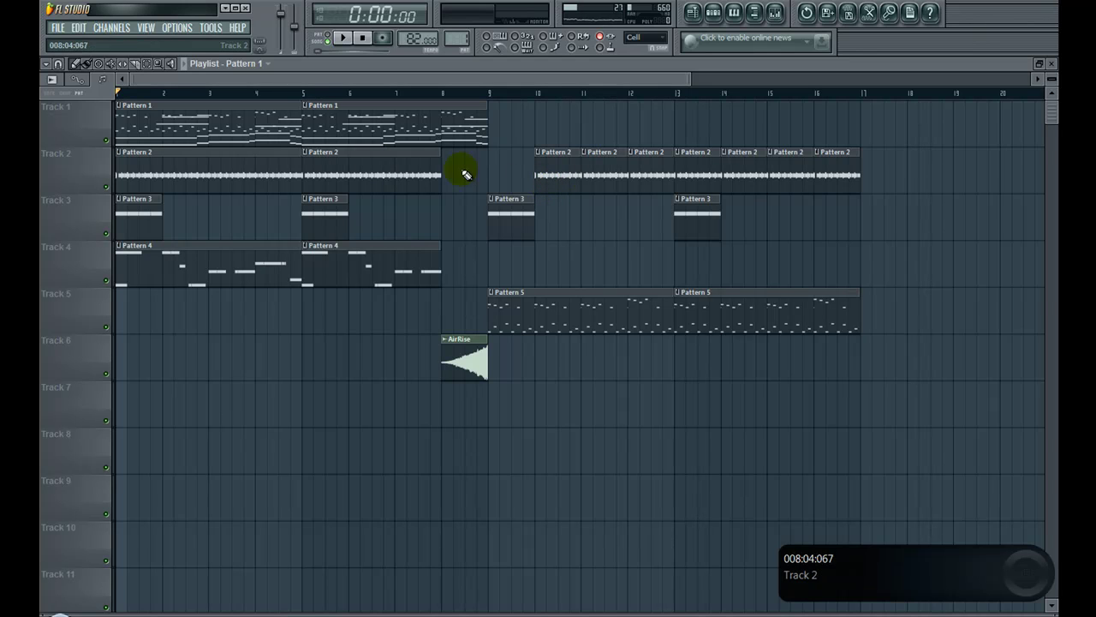
# Replace Track 2's Pattern 2 clips with seven one-bar clips running from bar 10 to bar 17.
pyautogui.rightClick(579, 175)
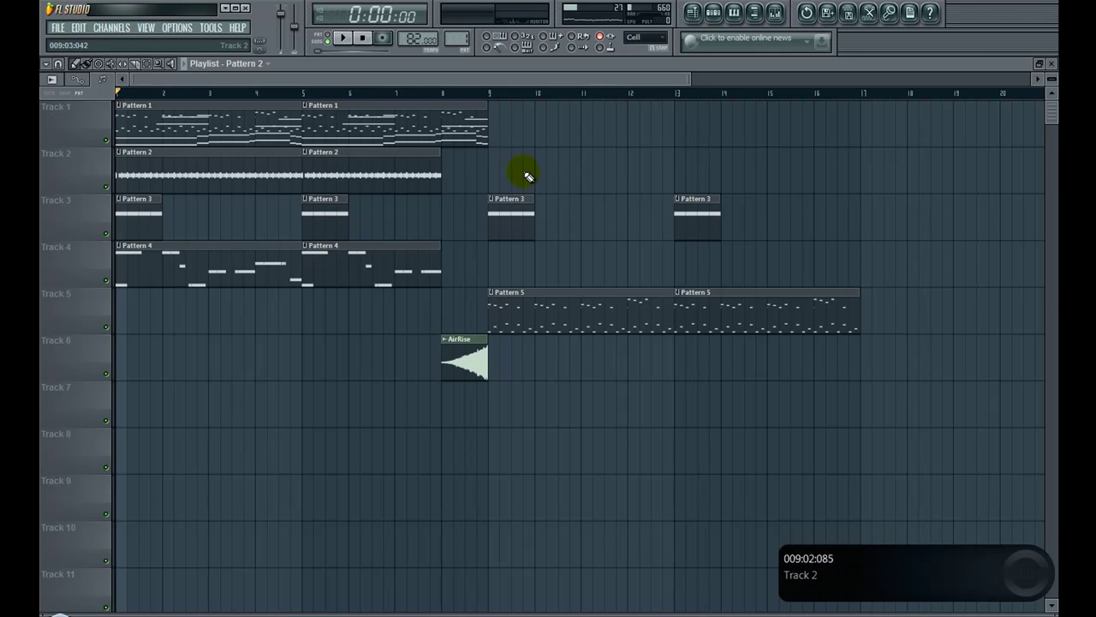
pyautogui.moveTo(547, 175); pyautogui.dragTo(685, 176)
pyautogui.moveTo(598, 189); pyautogui.dragTo(587, 189)
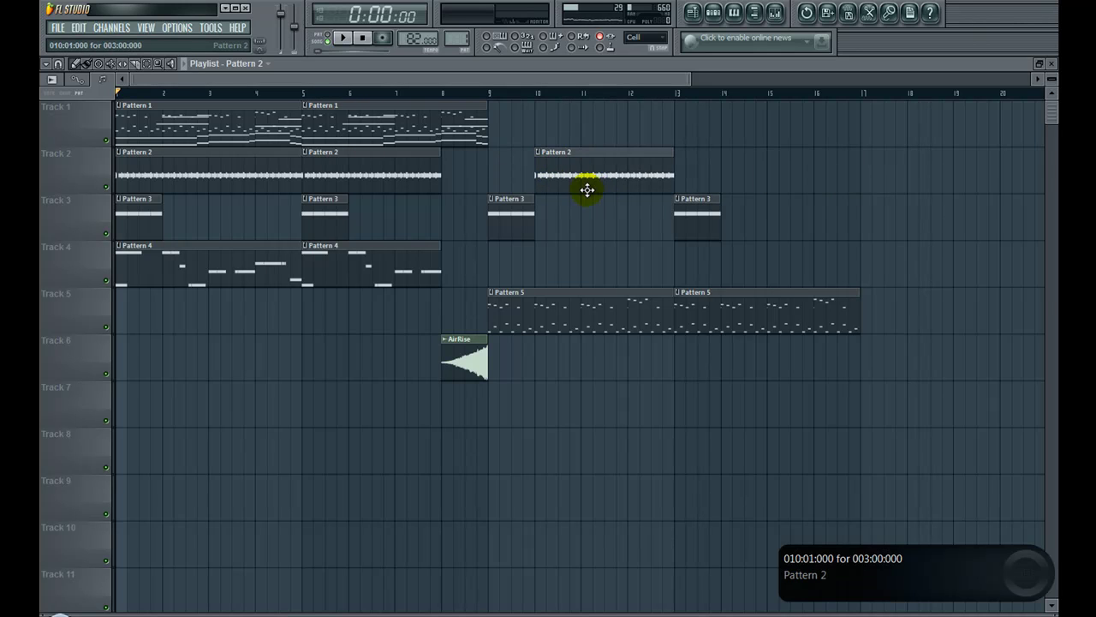
pyautogui.moveTo(666, 176)
pyautogui.mouseDown()
pyautogui.moveTo(624, 176)
pyautogui.moveTo(667, 177)
pyautogui.mouseUp()
pyautogui.rightClick(667, 177)
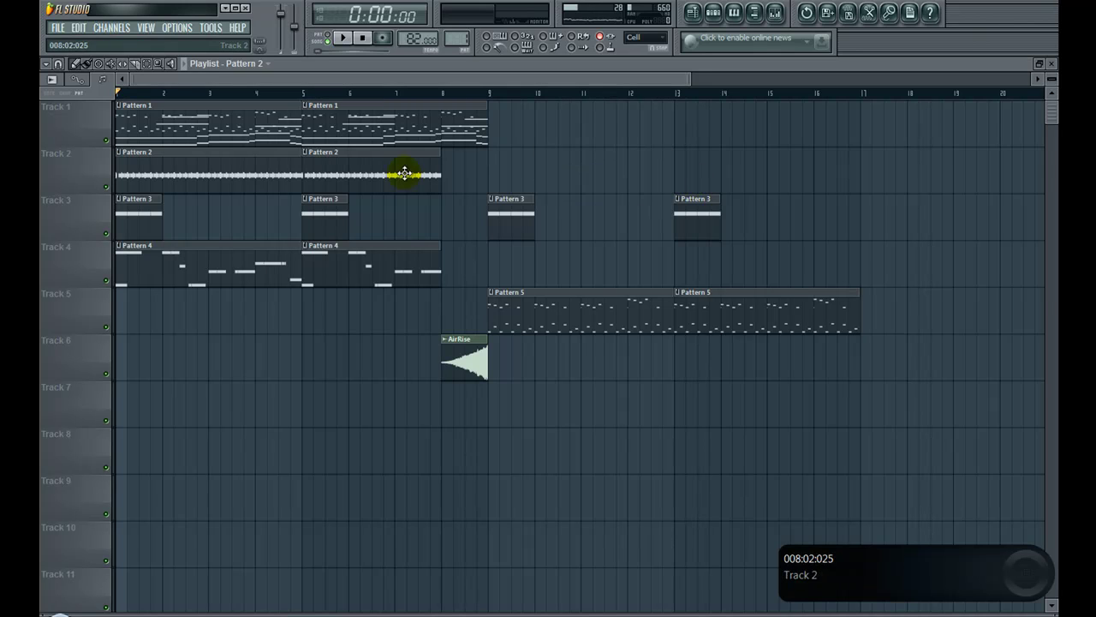
pyautogui.click(550, 187)
pyautogui.moveTo(715, 175); pyautogui.dragTo(566, 176)
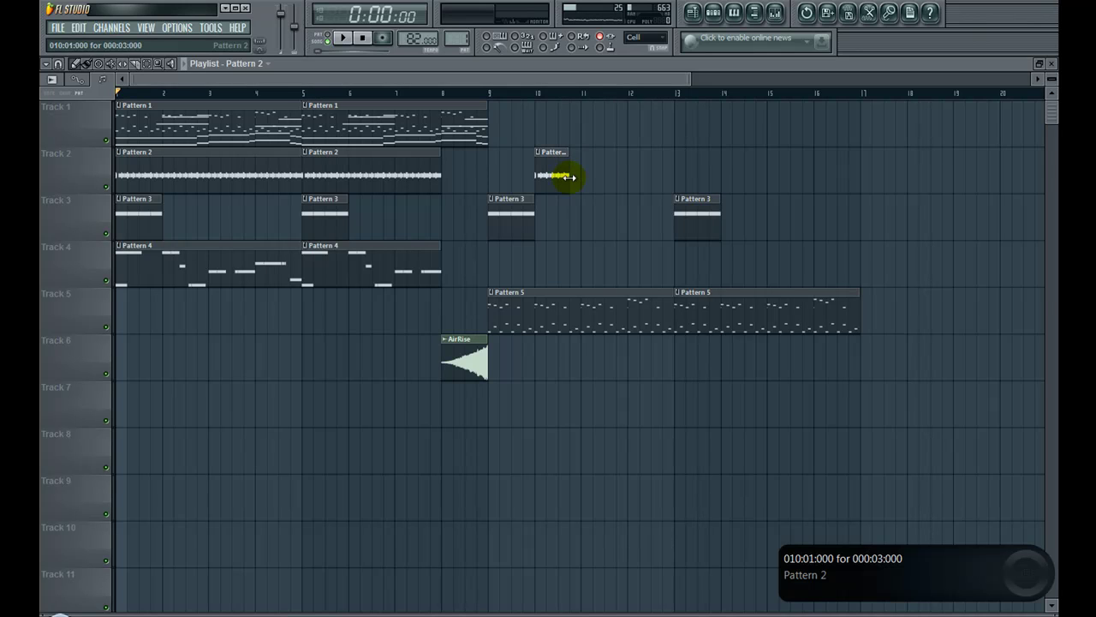
pyautogui.click(599, 176)
pyautogui.moveTo(634, 177)
pyautogui.mouseDown()
pyautogui.moveTo(828, 179)
pyautogui.moveTo(863, 276)
pyautogui.mouseUp()
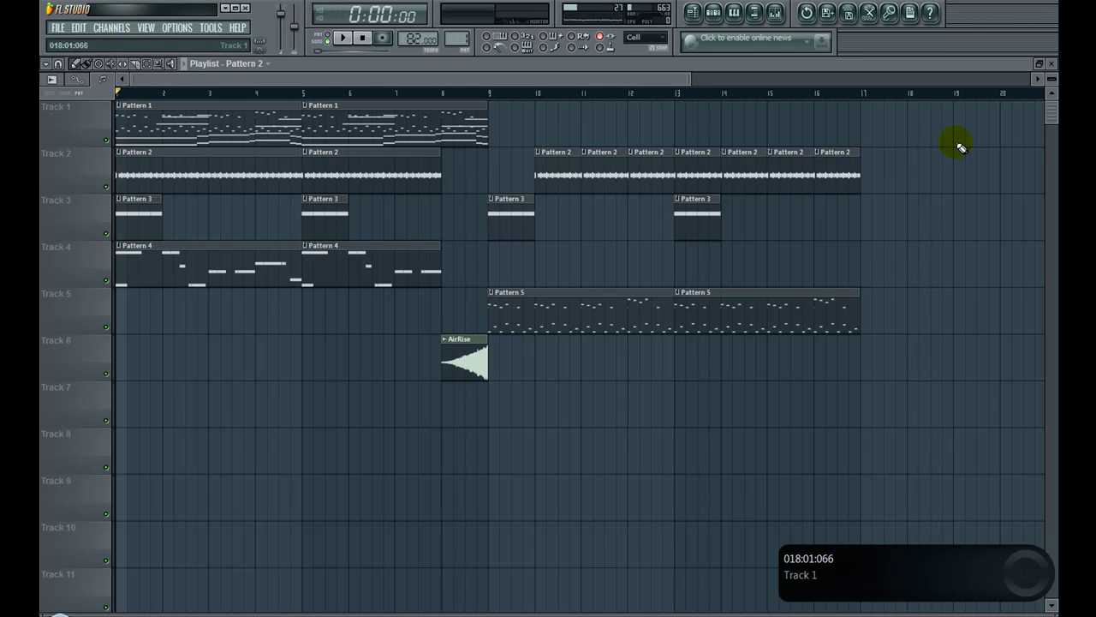
# Close the playlist, bring up the Mixer and move the pattern selector to Pattern 6.
pyautogui.click(1052, 64)
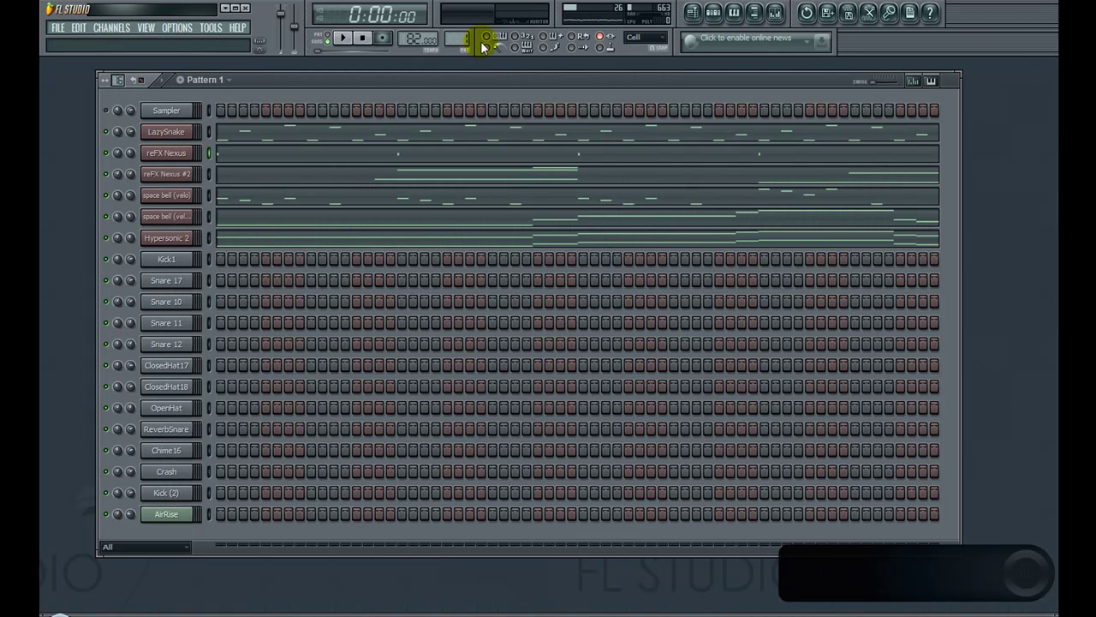
pyautogui.scroll(4, 471, 43)
pyautogui.press('F9')
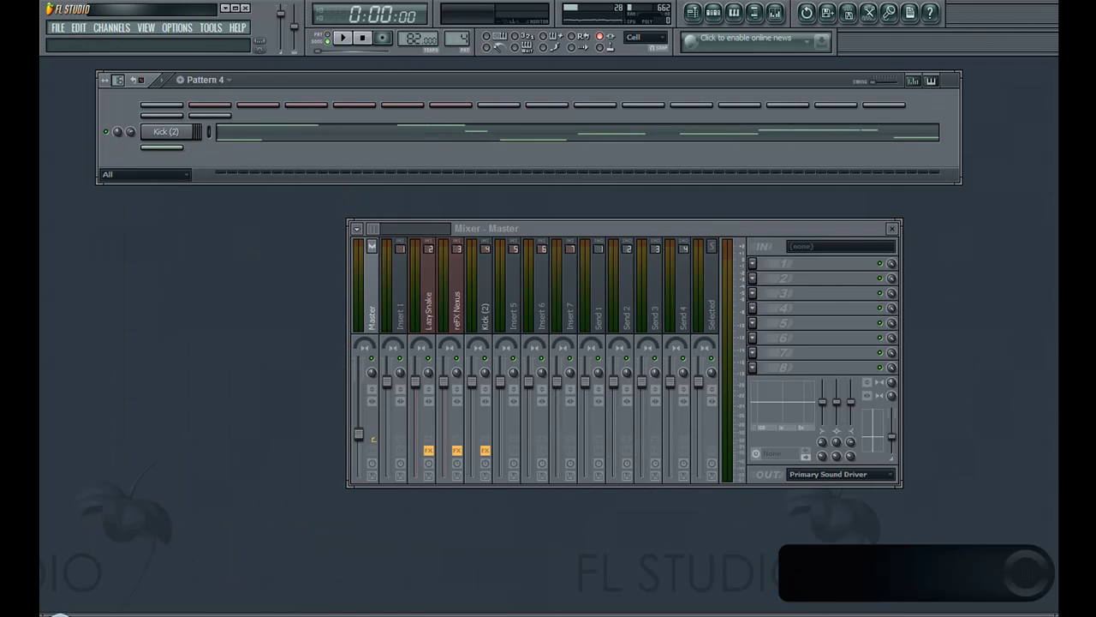
pyautogui.scroll(-1, 459, 38)
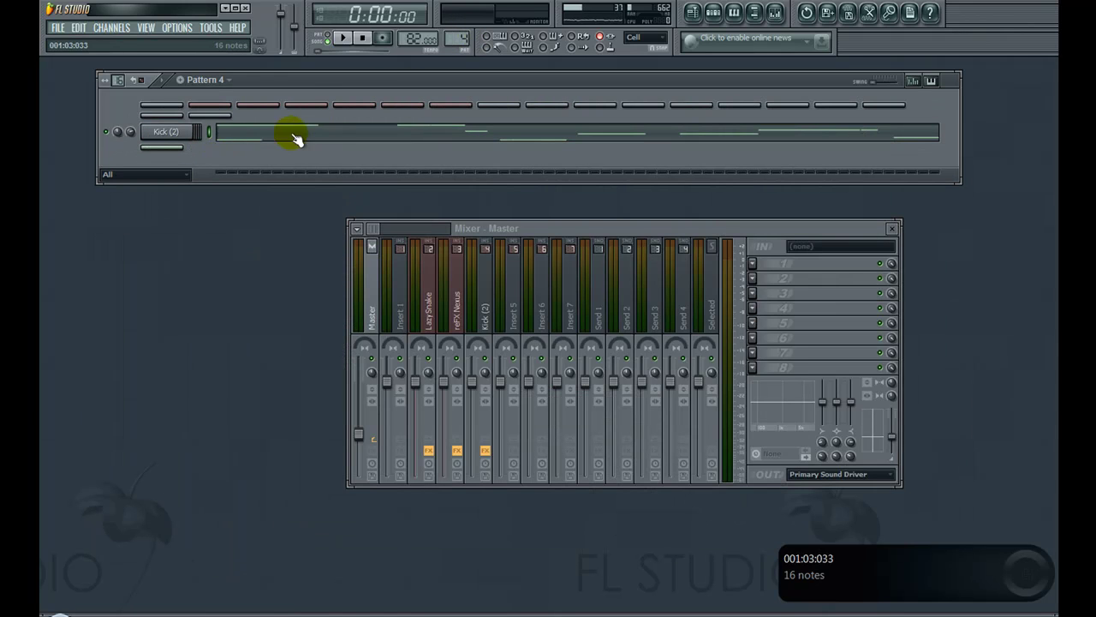
# Show all channels, make Kick (2) the only selected channel, enable its first step and open its options.
pyautogui.click(210, 116)
pyautogui.click(210, 120)
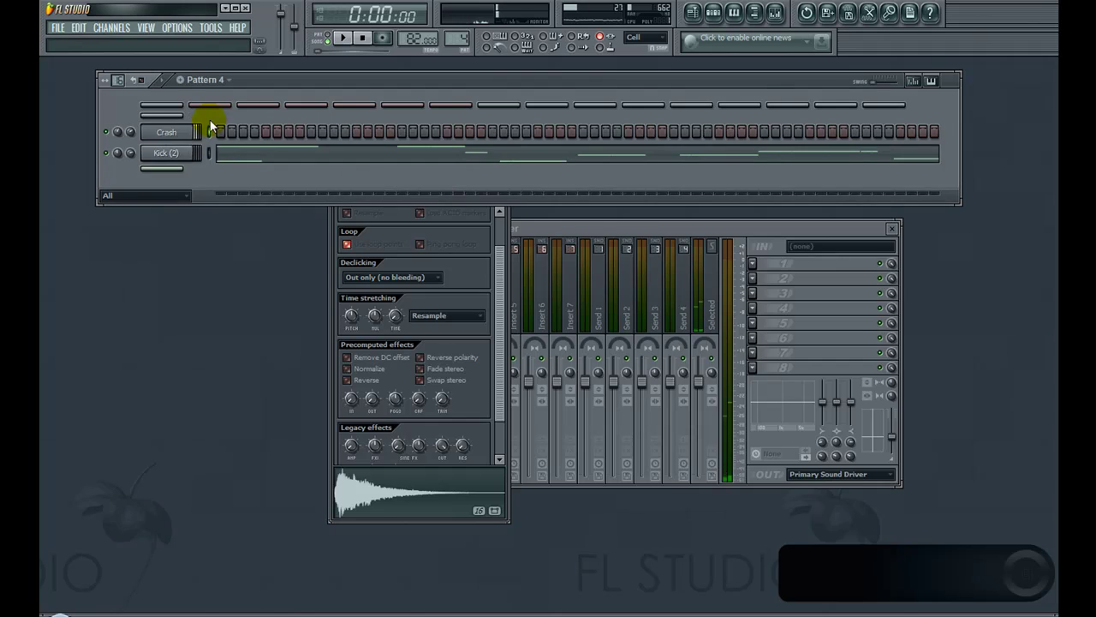
pyautogui.click(206, 137)
pyautogui.click(209, 493)
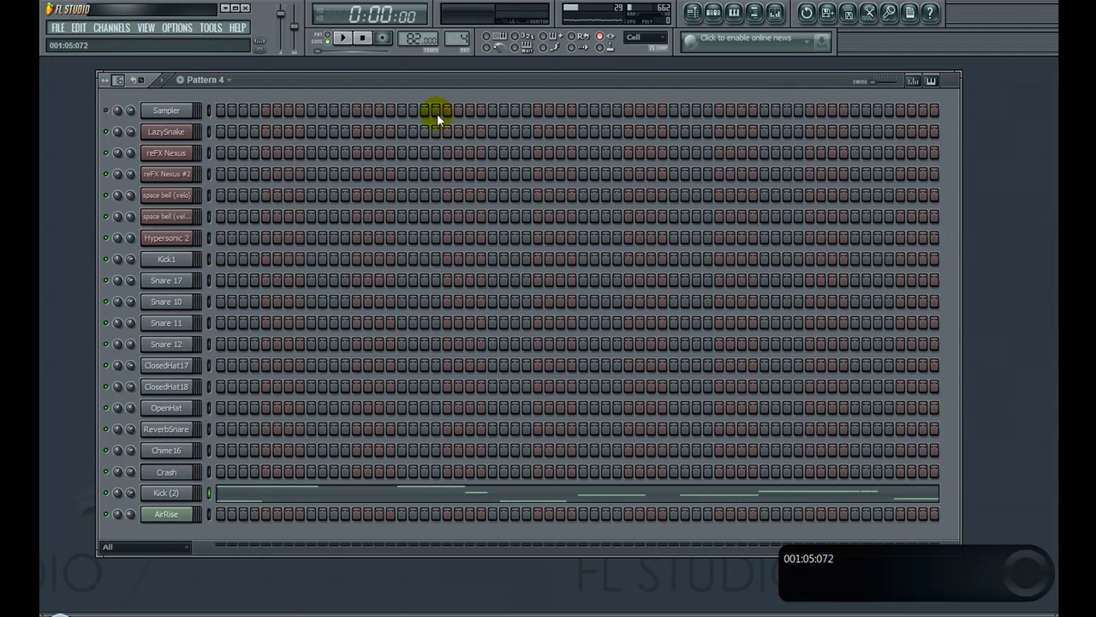
pyautogui.scroll(2, 462, 40)
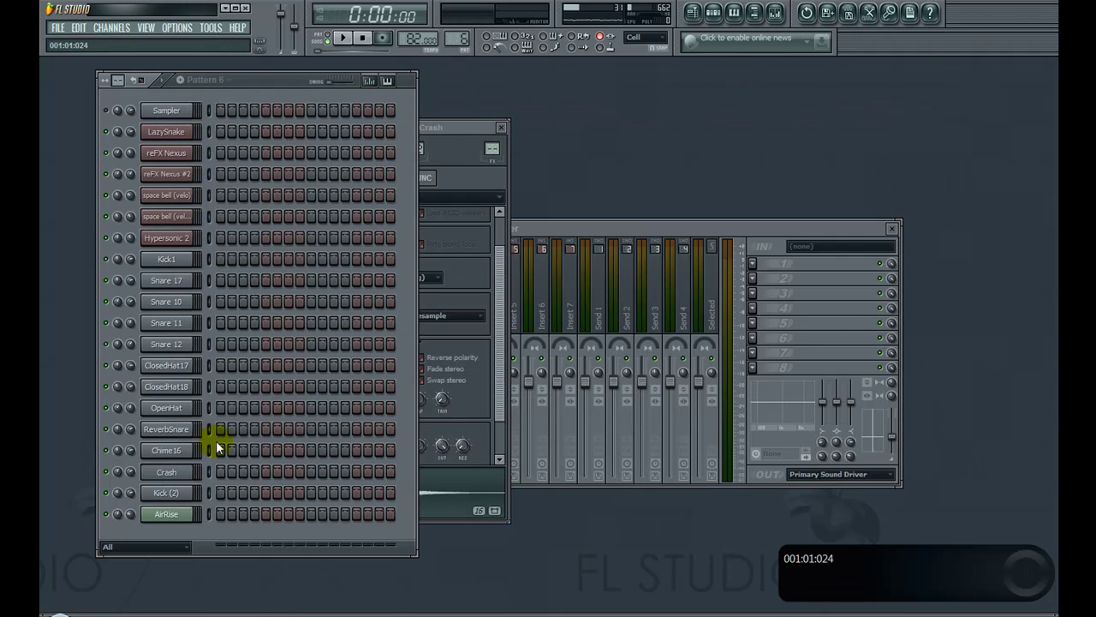
pyautogui.click(220, 493)
pyautogui.rightClick(171, 493)
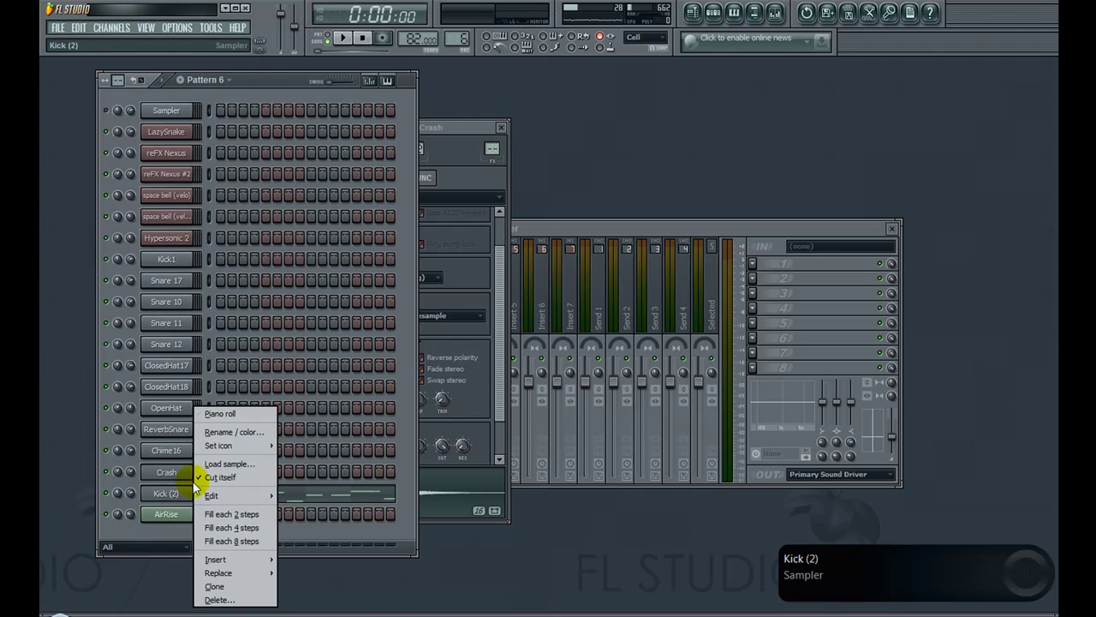
# Open Kick (2) in the piano roll and drag its opening note down to a lower pitch.
pyautogui.click(225, 416)
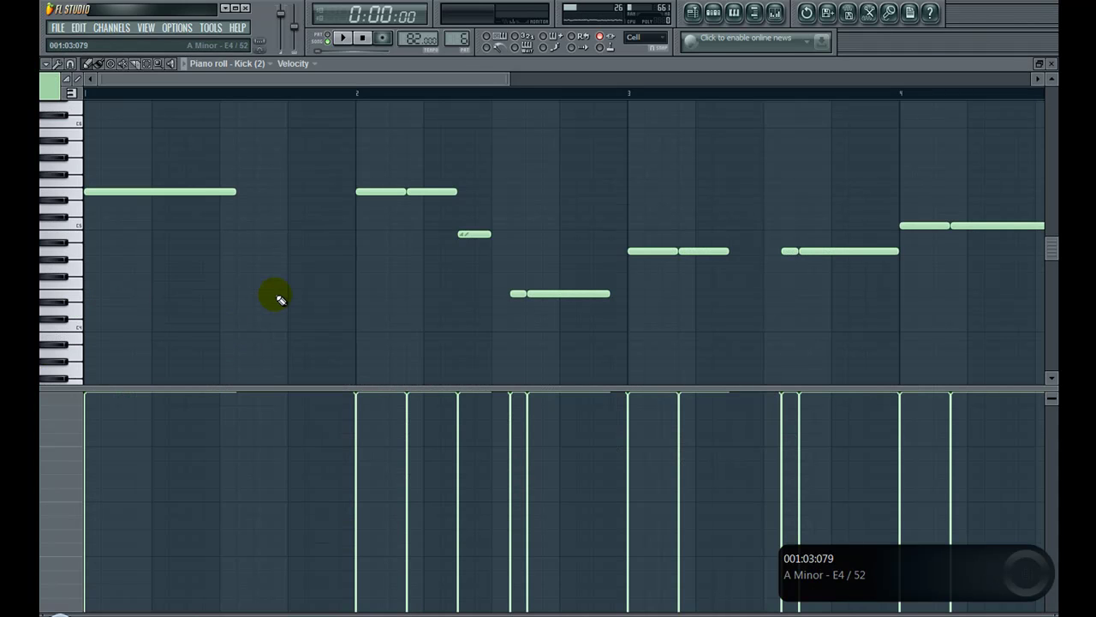
pyautogui.click(129, 194)
pyautogui.moveTo(128, 193); pyautogui.dragTo(85, 297)
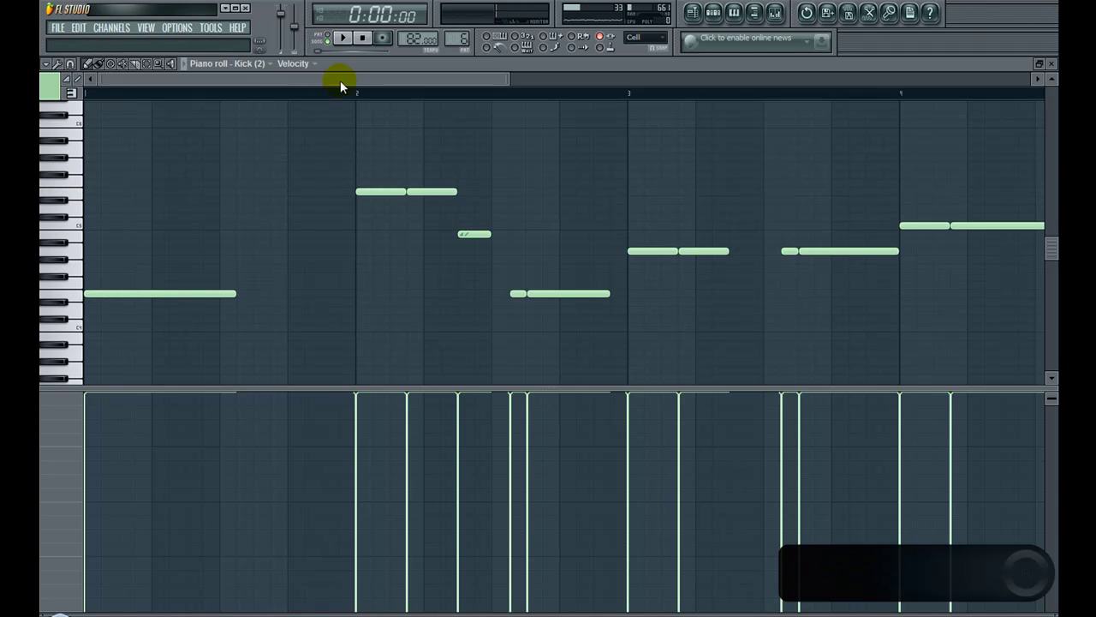
pyautogui.moveTo(343, 80); pyautogui.dragTo(402, 86)
# Lower the two high bar-2 notes to D#4 and delete the short stray note after them.
pyautogui.click(155, 66)
pyautogui.moveTo(311, 210); pyautogui.dragTo(257, 171)
pyautogui.click(89, 65)
pyautogui.moveTo(247, 223); pyautogui.dragTo(247, 299)
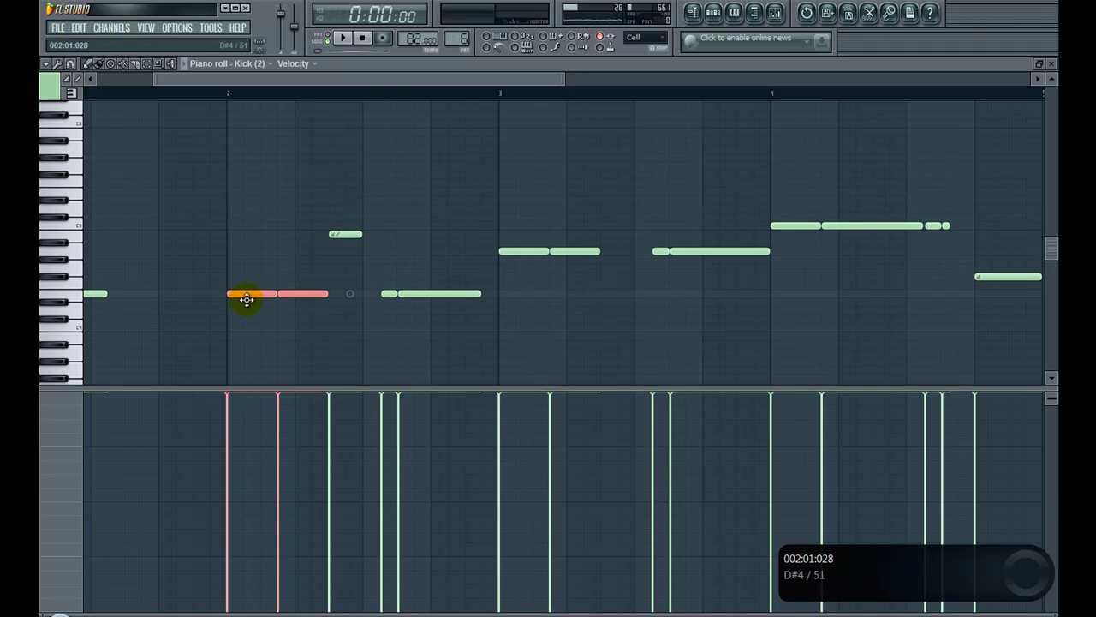
pyautogui.rightClick(346, 234)
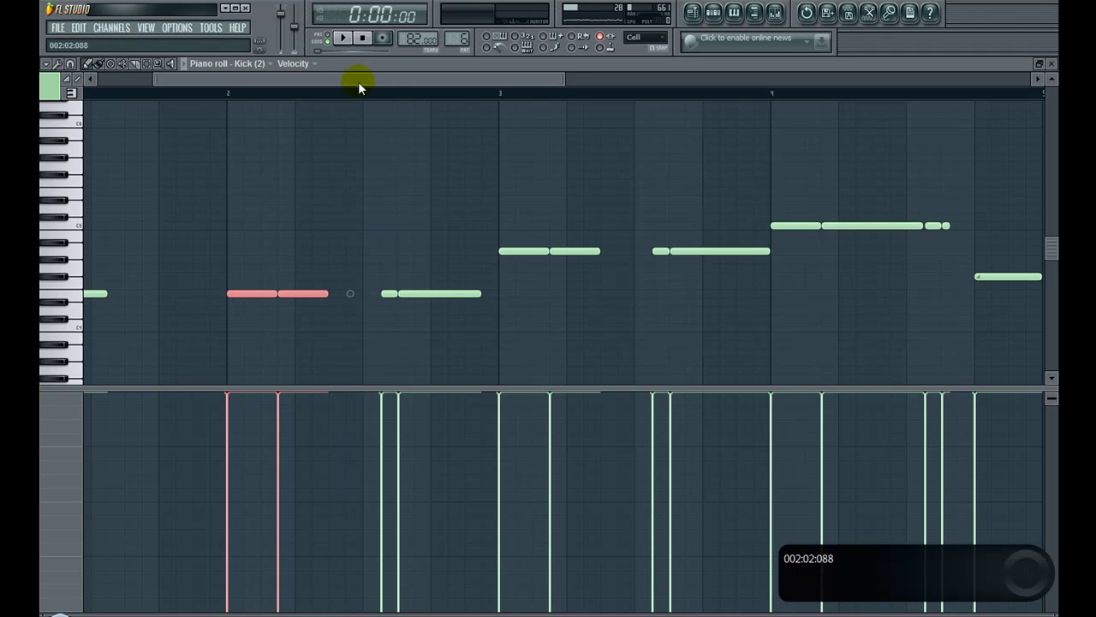
pyautogui.moveTo(358, 81); pyautogui.dragTo(472, 88)
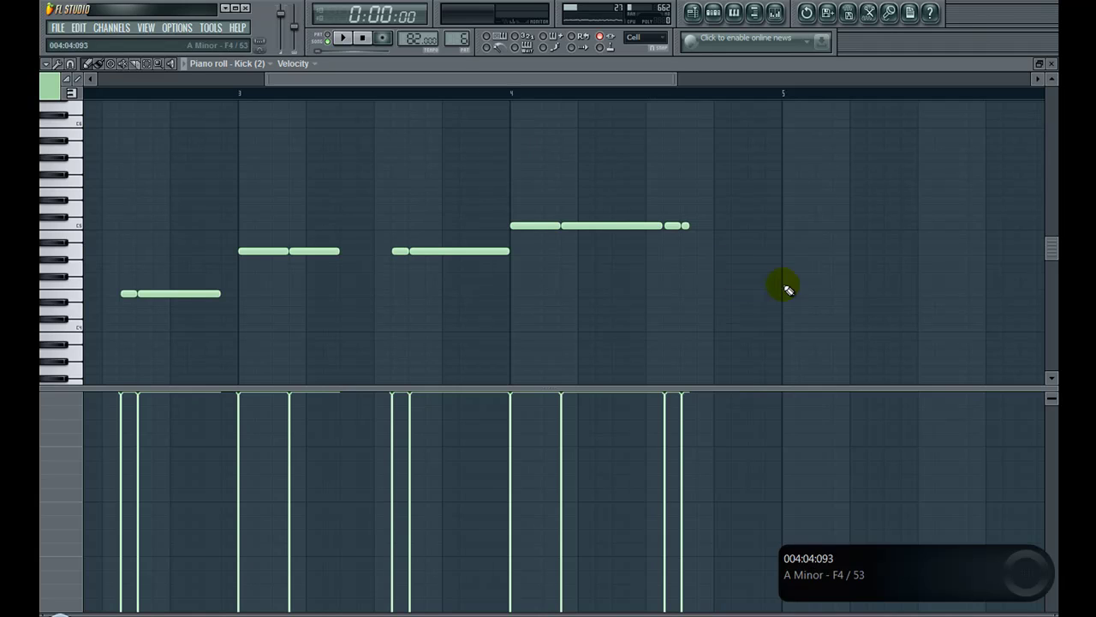
# In the Playlist, place a four-bar Pattern 6 clip on Track 7 starting at bar 13.
pyautogui.click(1051, 63)
pyautogui.click(692, 12)
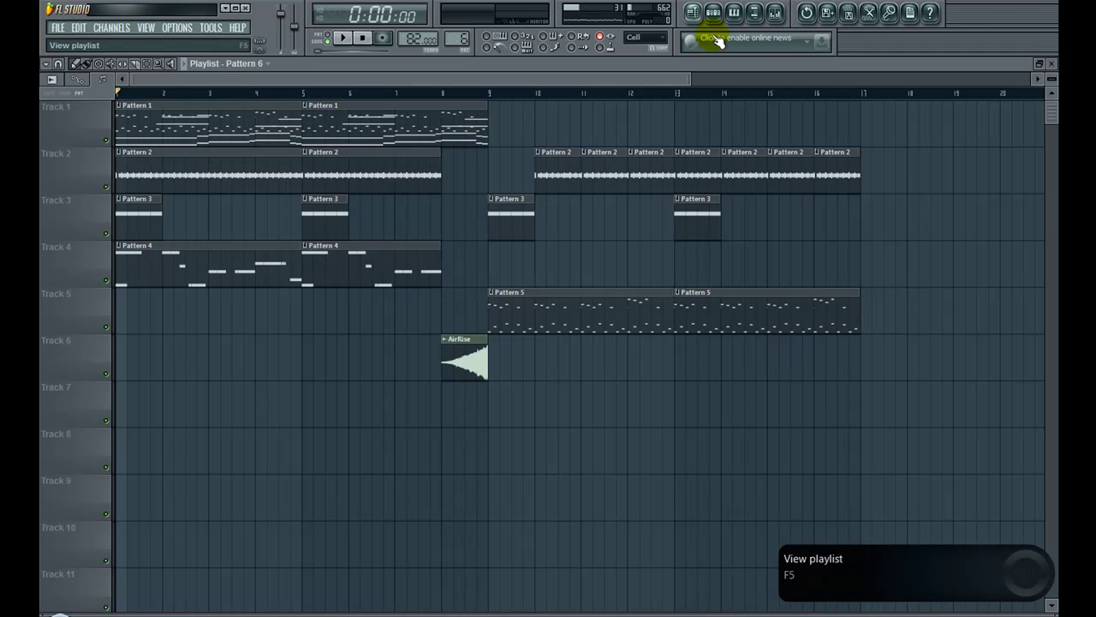
pyautogui.click(694, 417)
pyautogui.moveTo(788, 408); pyautogui.dragTo(778, 408)
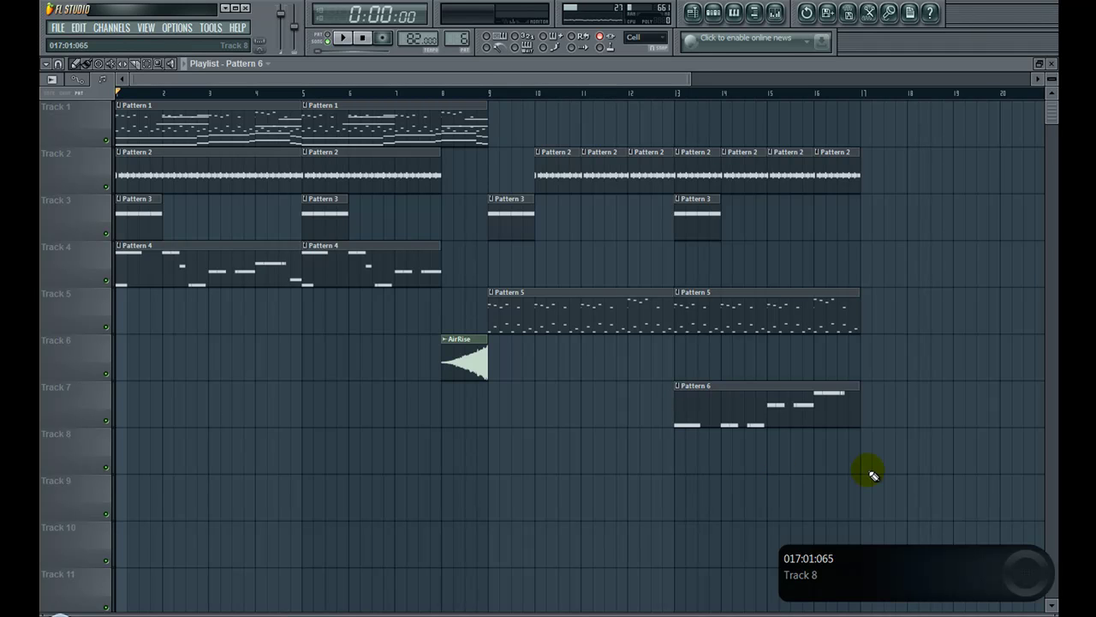
# Move the song position to bar 9, then bar 16, and select AirRise as the clip source.
pyautogui.click(491, 93)
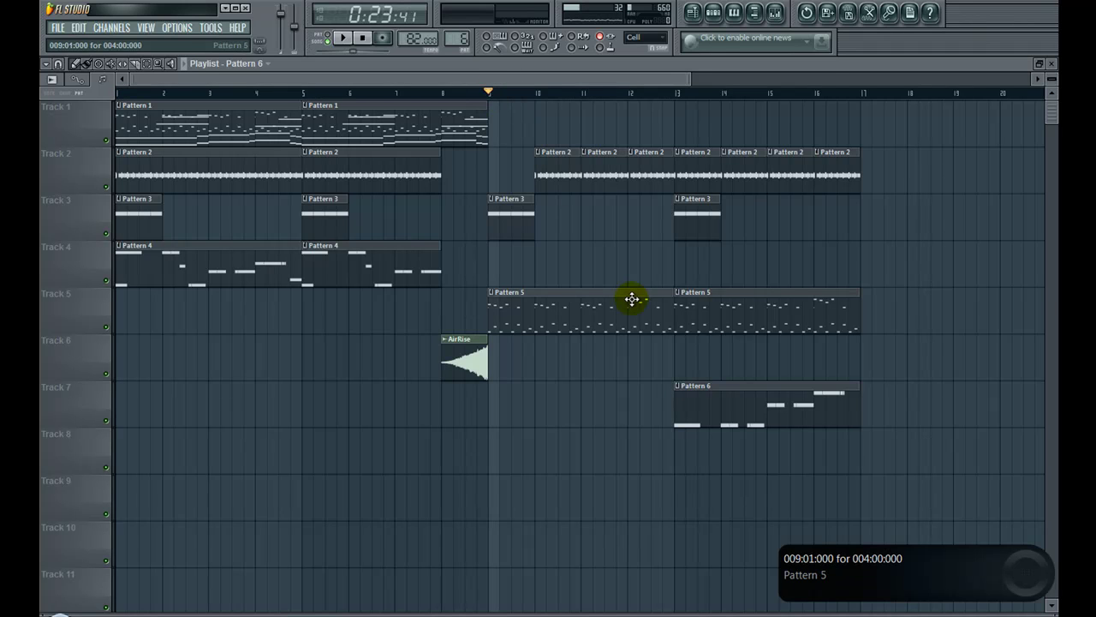
pyautogui.click(816, 93)
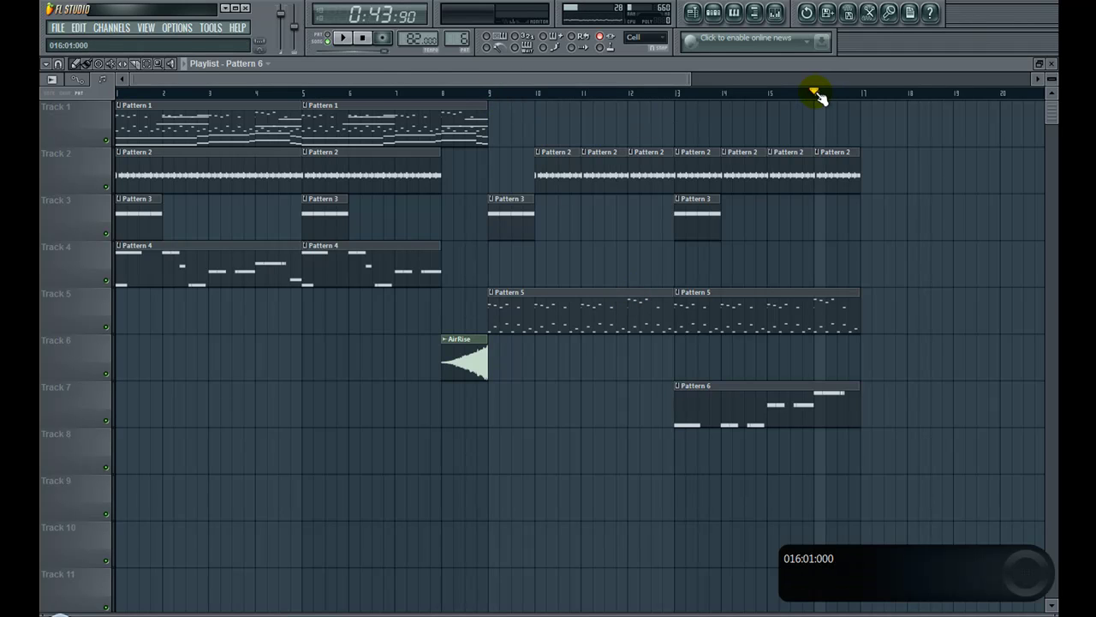
pyautogui.click(465, 363)
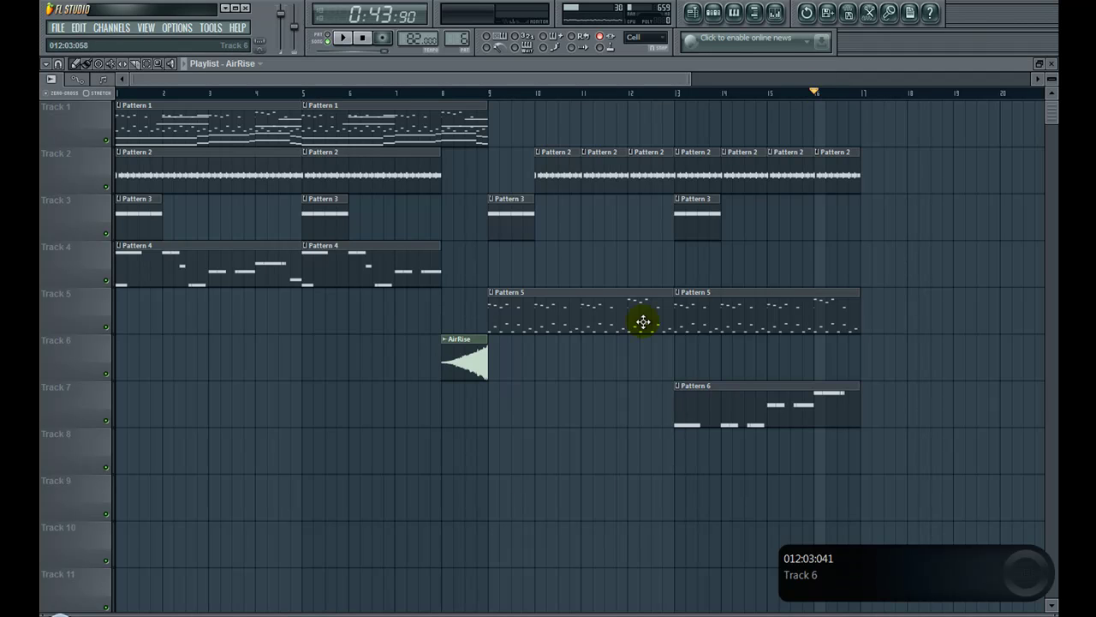
# Paint Pattern 2 clips on Track 2 onward past bar 17, removing the extra one at bar 20.
pyautogui.hscroll(3, 610, 129)
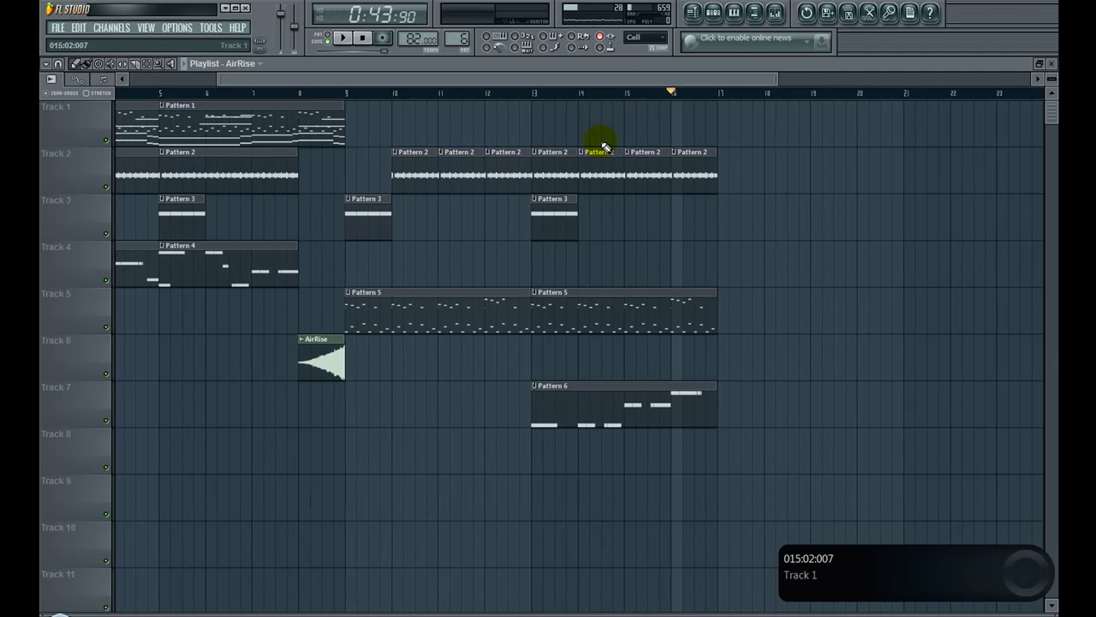
pyautogui.click(603, 147)
pyautogui.click(87, 64)
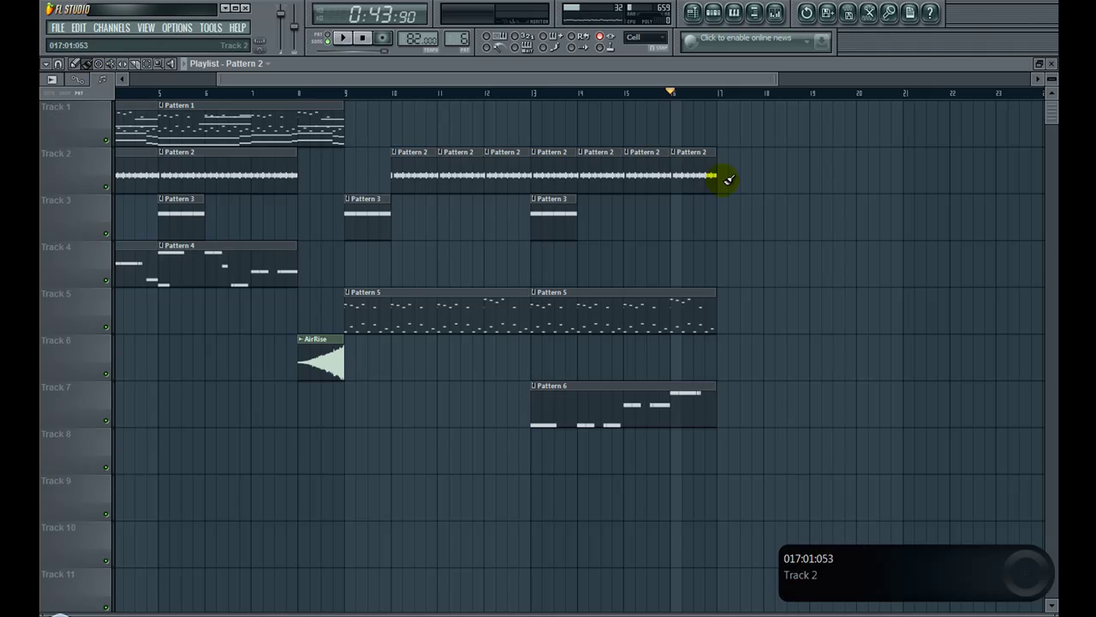
pyautogui.moveTo(727, 177); pyautogui.dragTo(899, 180)
pyautogui.rightClick(889, 182)
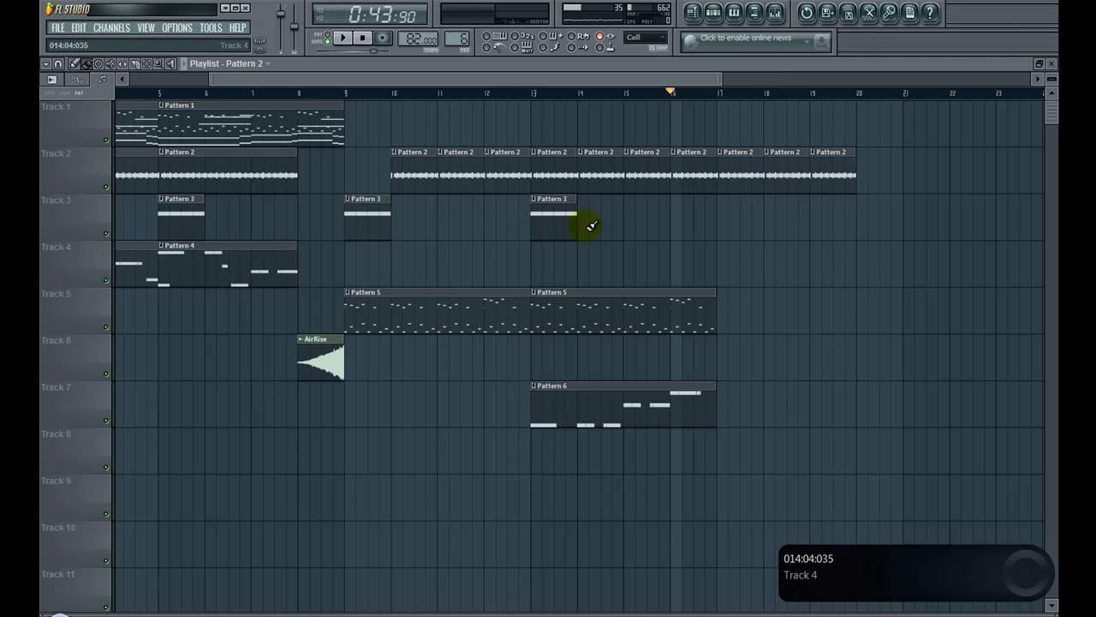
# Add a Pattern 3 clip on Track 3 and a Pattern 5 clip on Track 5, both at bar 17.
pyautogui.click(561, 220)
pyautogui.click(733, 227)
pyautogui.moveTo(752, 233); pyautogui.dragTo(742, 234)
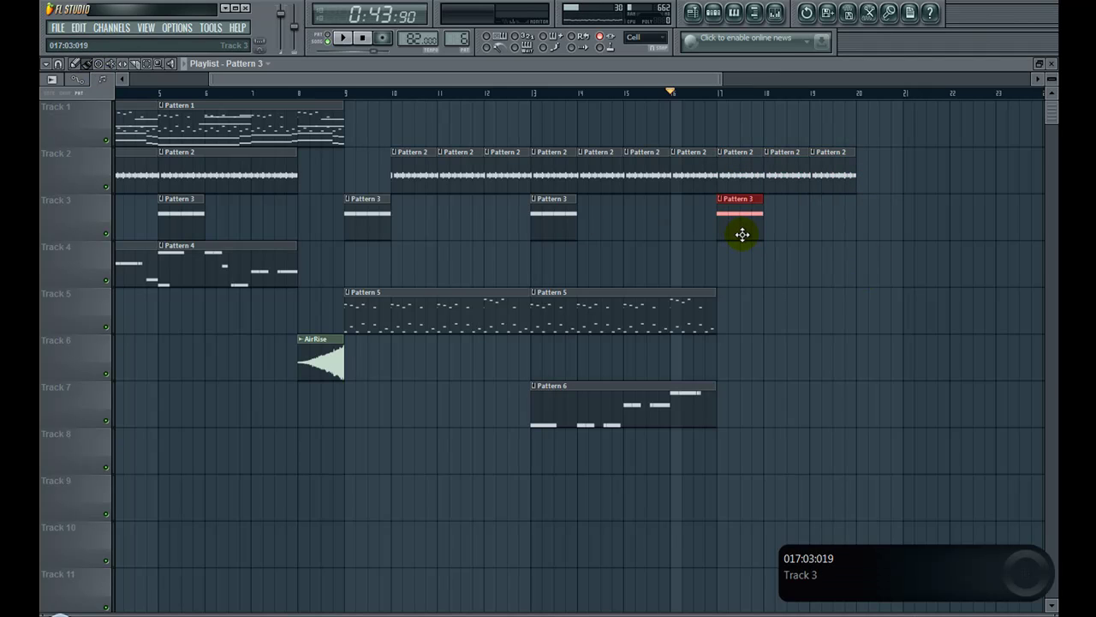
pyautogui.click(423, 325)
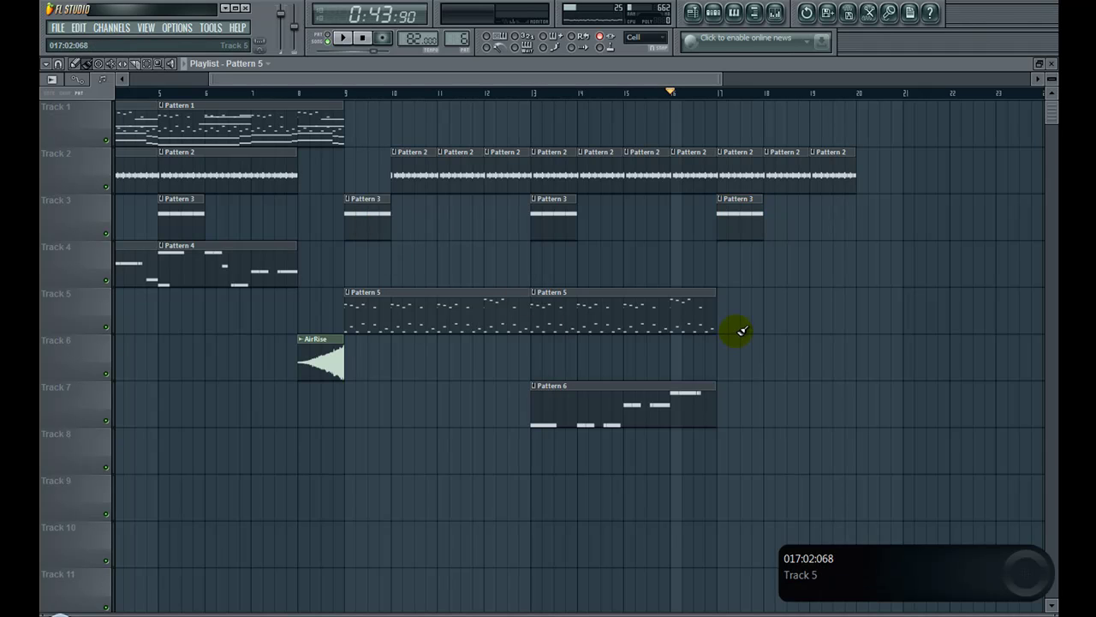
pyautogui.moveTo(734, 325)
pyautogui.mouseDown()
pyautogui.moveTo(746, 326)
pyautogui.moveTo(736, 326)
pyautogui.mouseUp()
# Add a Pattern 6 clip on Track 7 from bar 17 to bar 20, plus an AirRise riser at bar 20.
pyautogui.click(604, 408)
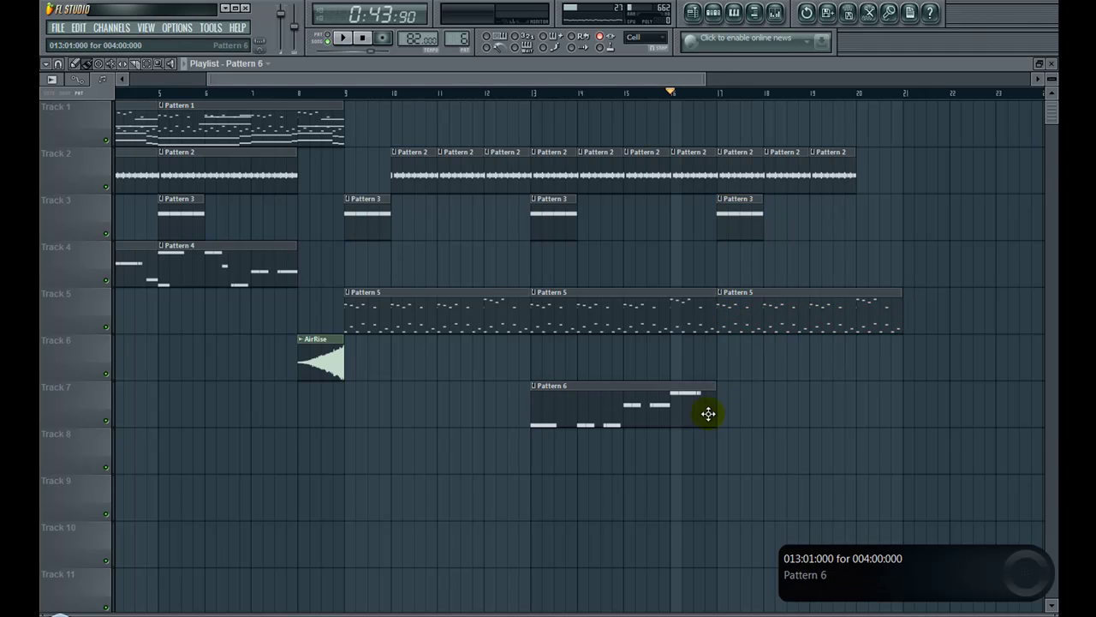
pyautogui.click(721, 411)
pyautogui.moveTo(898, 412); pyautogui.dragTo(855, 413)
pyautogui.click(311, 351)
pyautogui.click(841, 366)
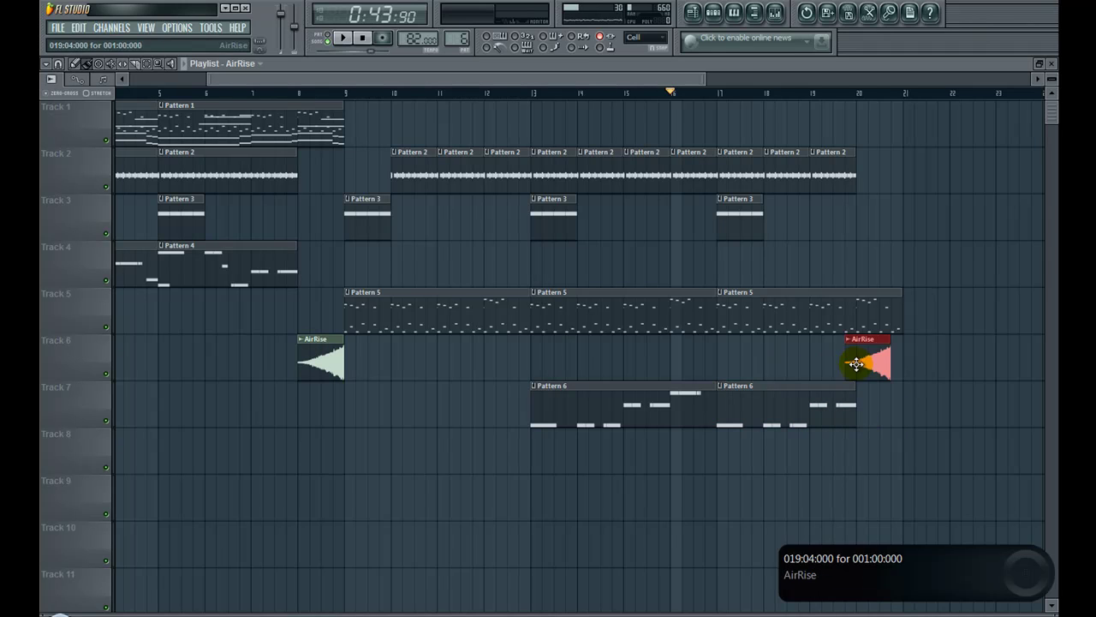
pyautogui.moveTo(843, 360); pyautogui.dragTo(855, 359)
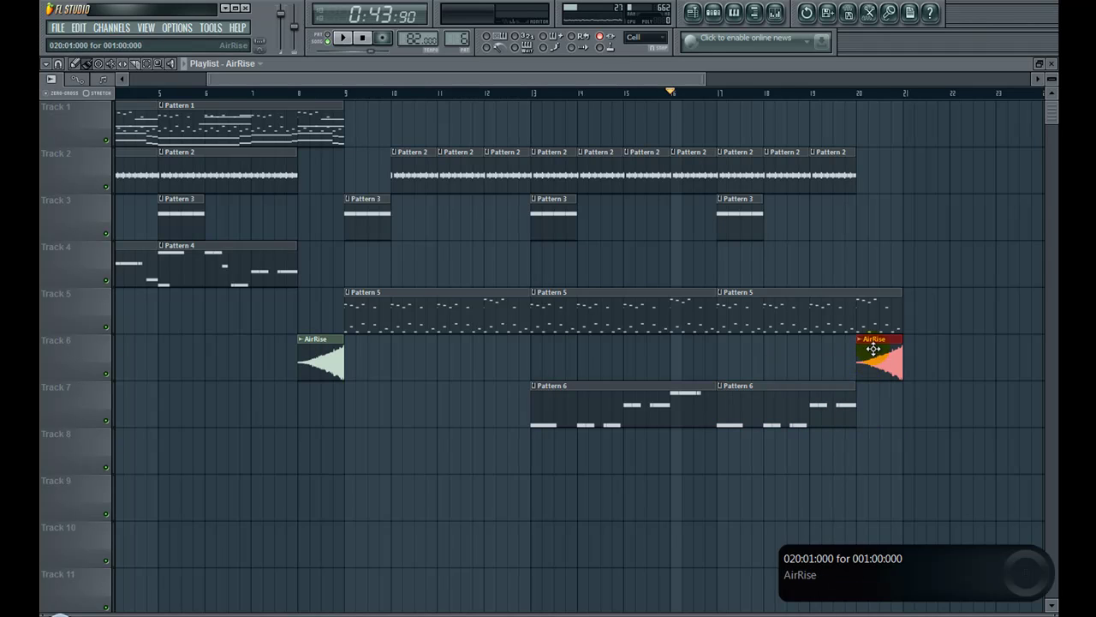
pyautogui.click(349, 101)
# Start playback of the arrangement from bar 9.
pyautogui.press('space')
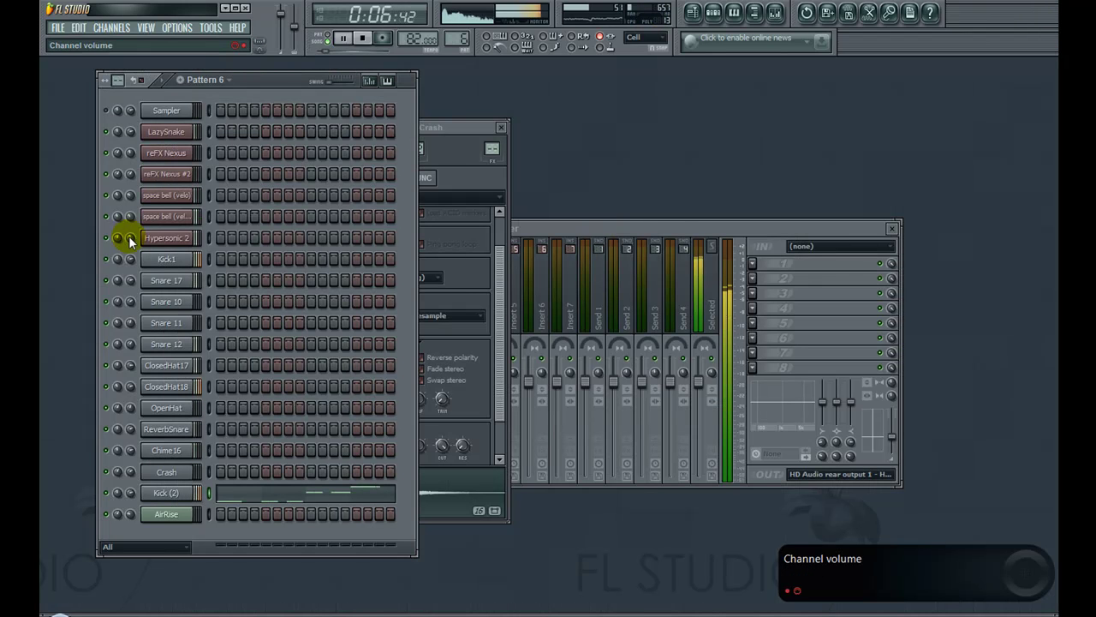
# Raise Hypersonic 2's volume to 55%, close the Crash settings and mixer, and return to the Playlist.
pyautogui.scroll(2, 129, 240)
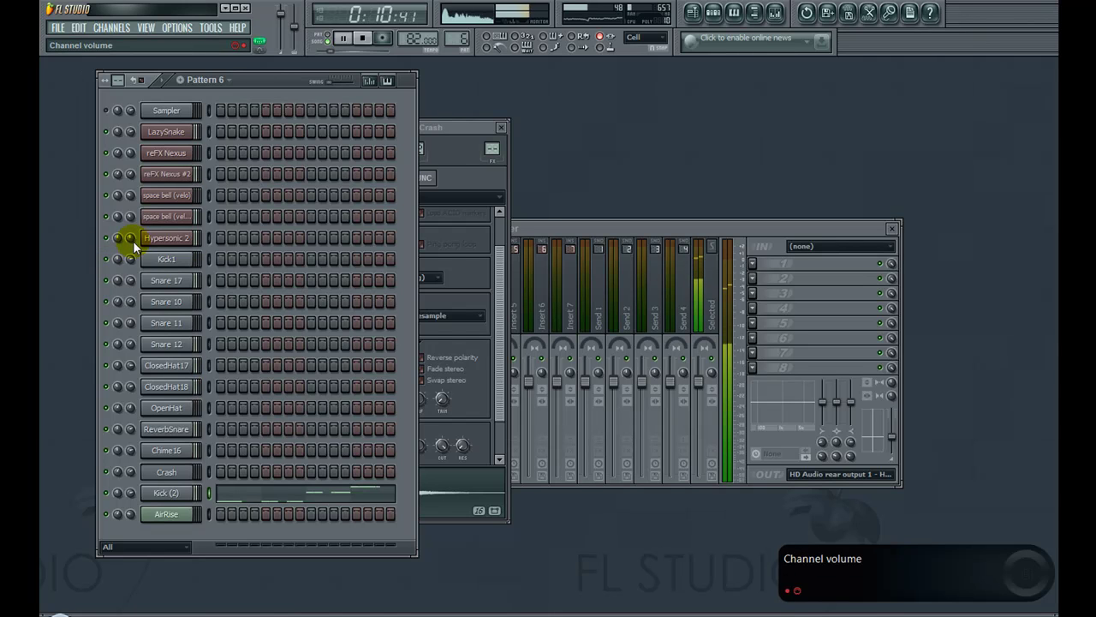
pyautogui.click(502, 129)
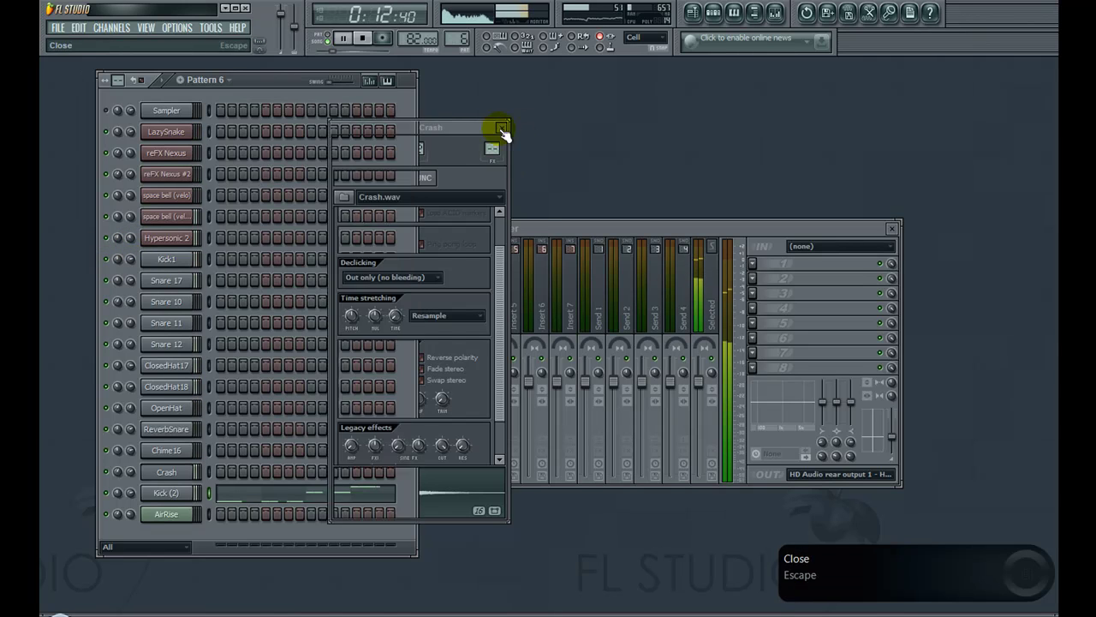
pyautogui.click(892, 229)
pyautogui.click(692, 13)
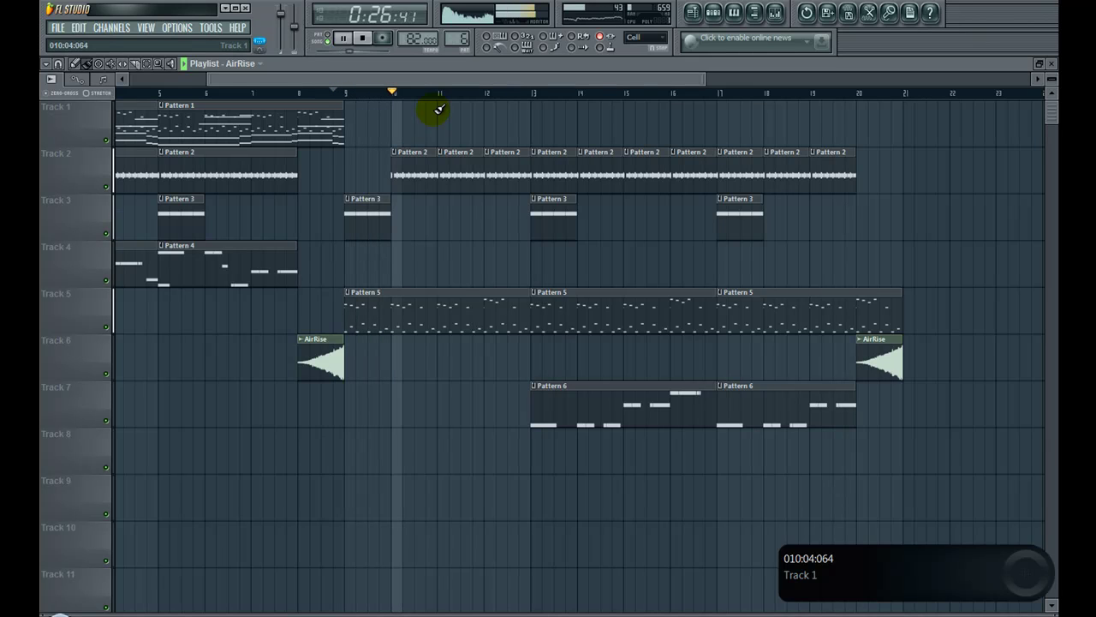
# Stop playback so the song position returns to bar 9.
pyautogui.click(370, 44)
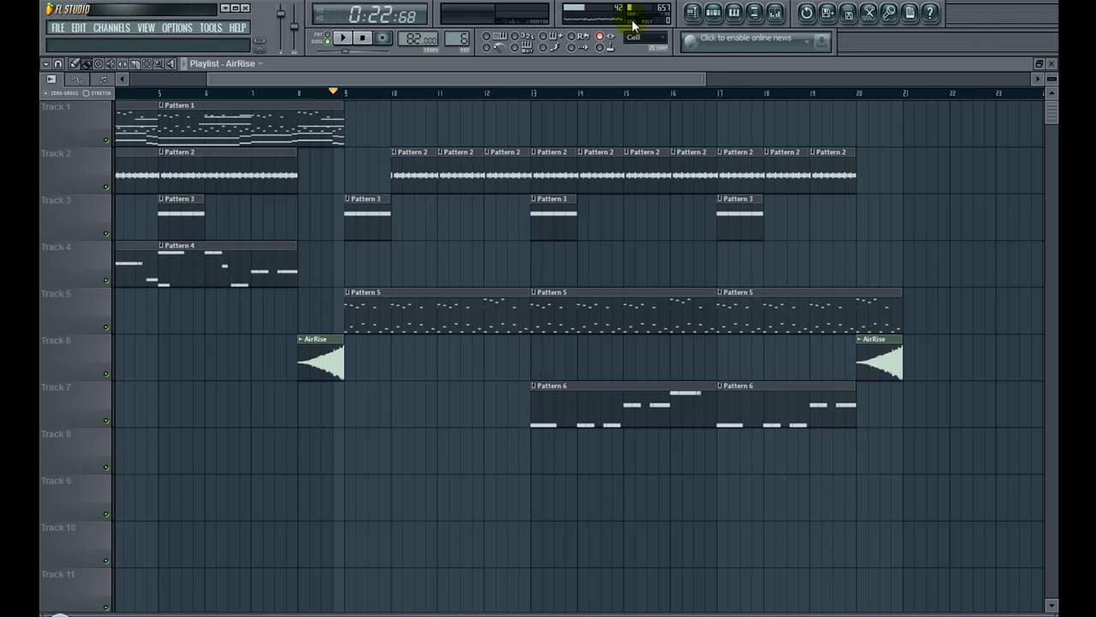
pyautogui.click(753, 13)
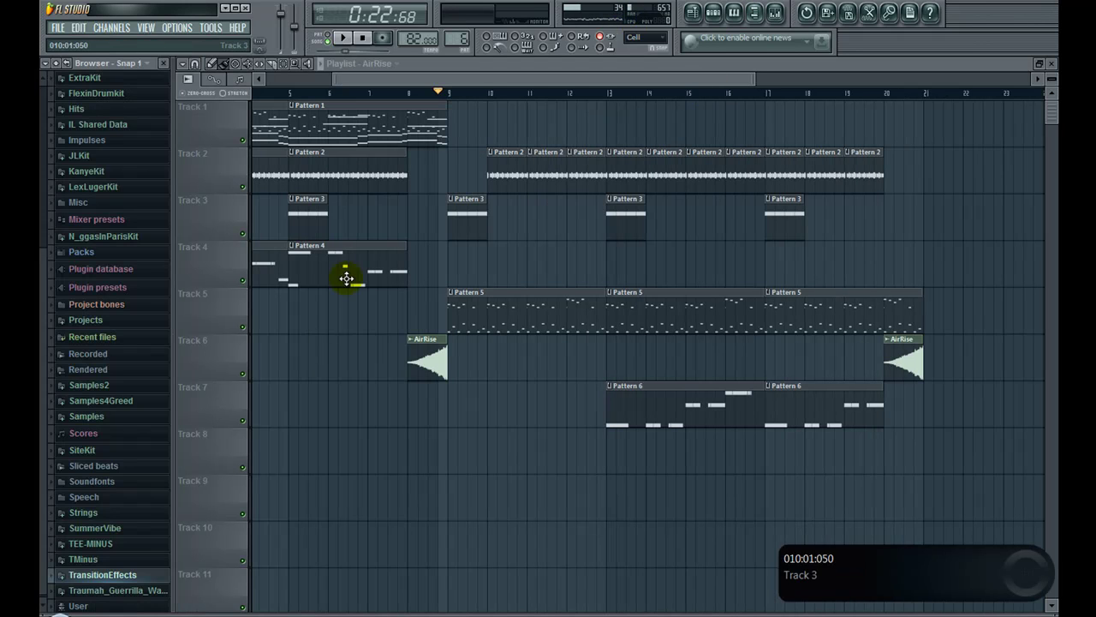
pyautogui.click(107, 543)
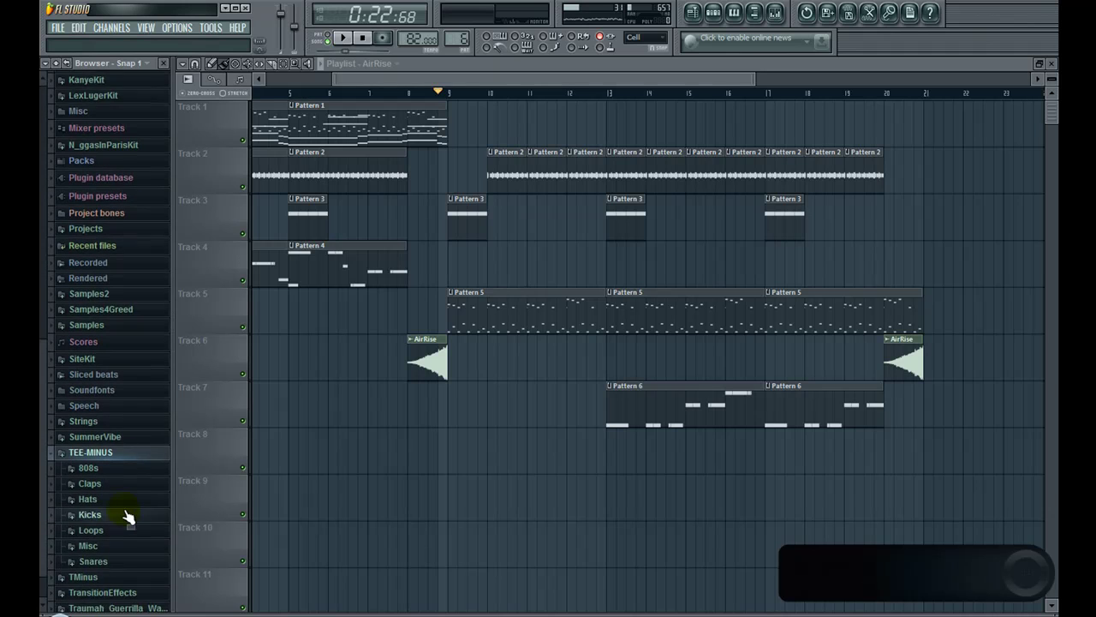
pyautogui.click(106, 530)
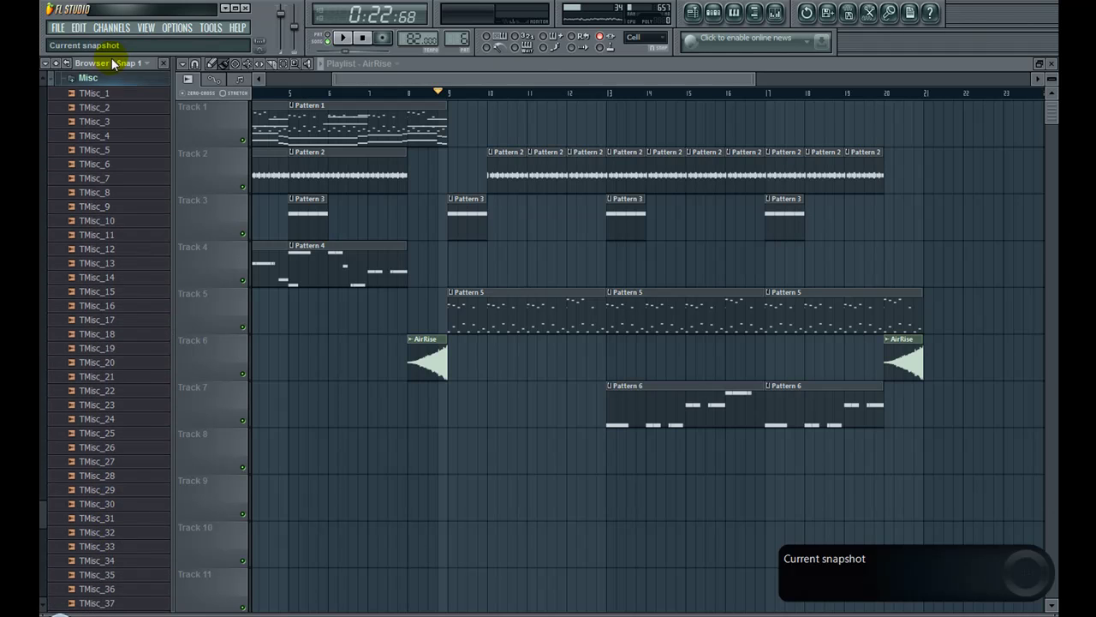
pyautogui.click(111, 78)
pyautogui.click(114, 540)
pyautogui.scroll(-10, 118, 505)
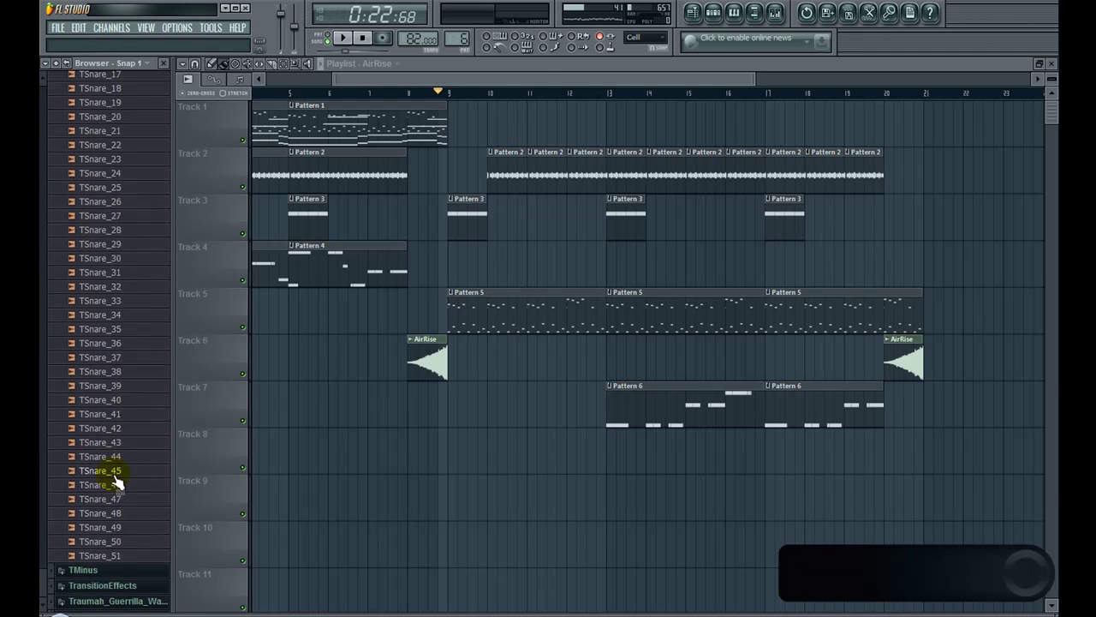
pyautogui.scroll(15, 117, 484)
pyautogui.click(118, 495)
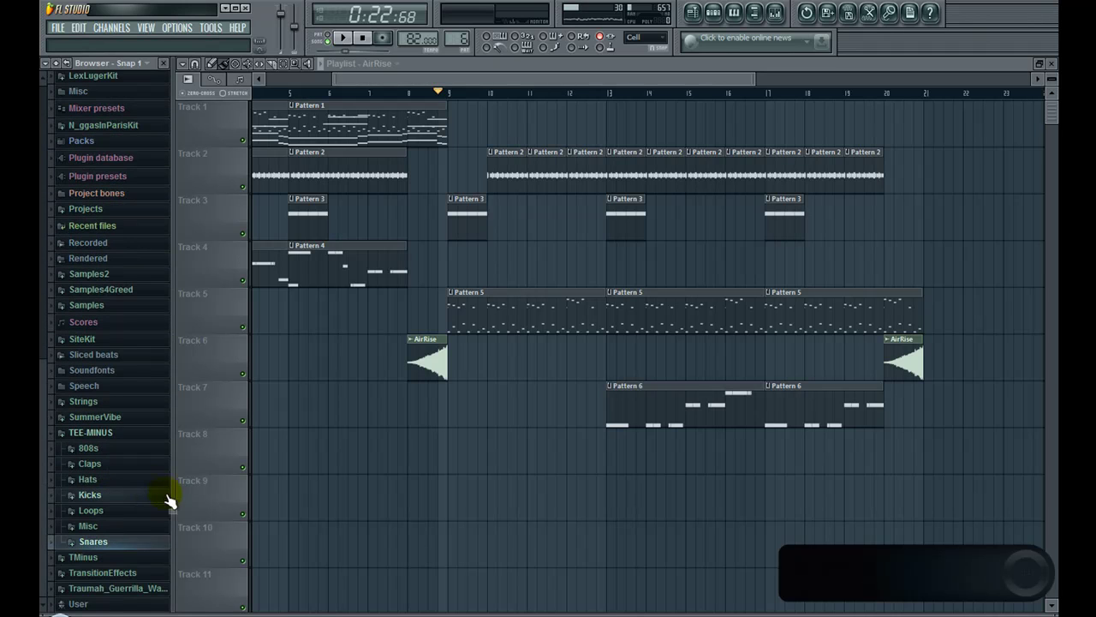
pyautogui.click(120, 432)
pyautogui.click(163, 63)
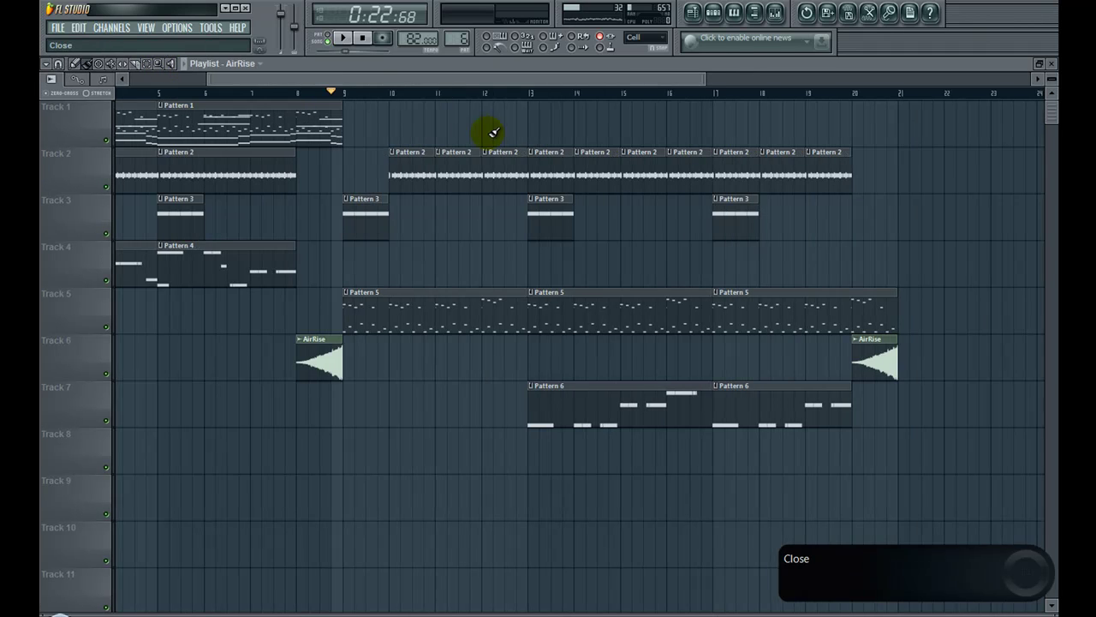
pyautogui.moveTo(521, 79); pyautogui.dragTo(311, 101)
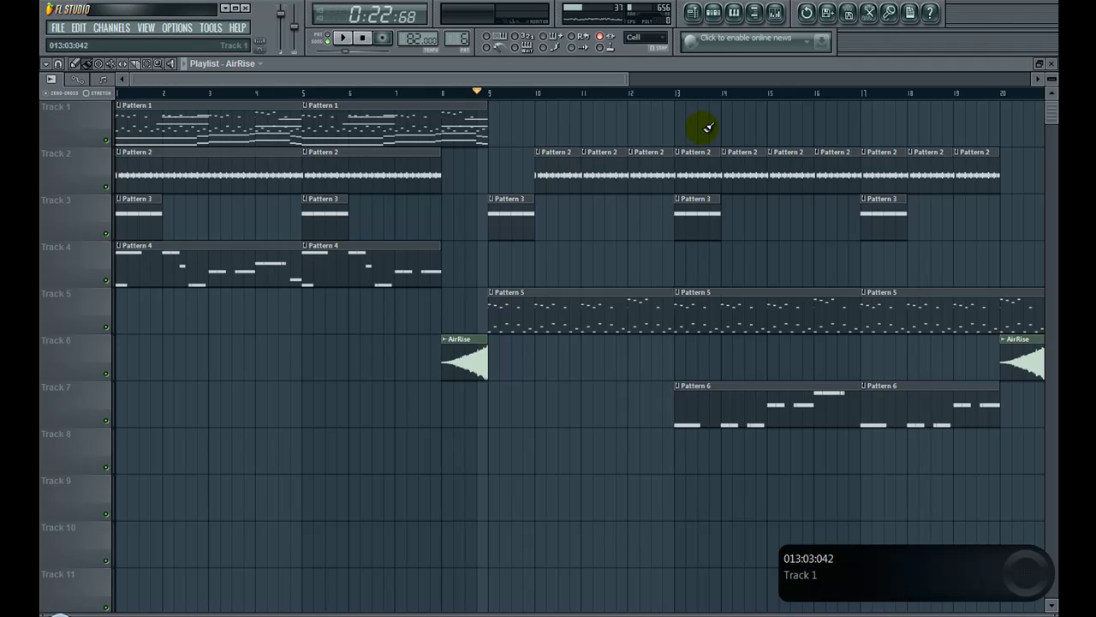